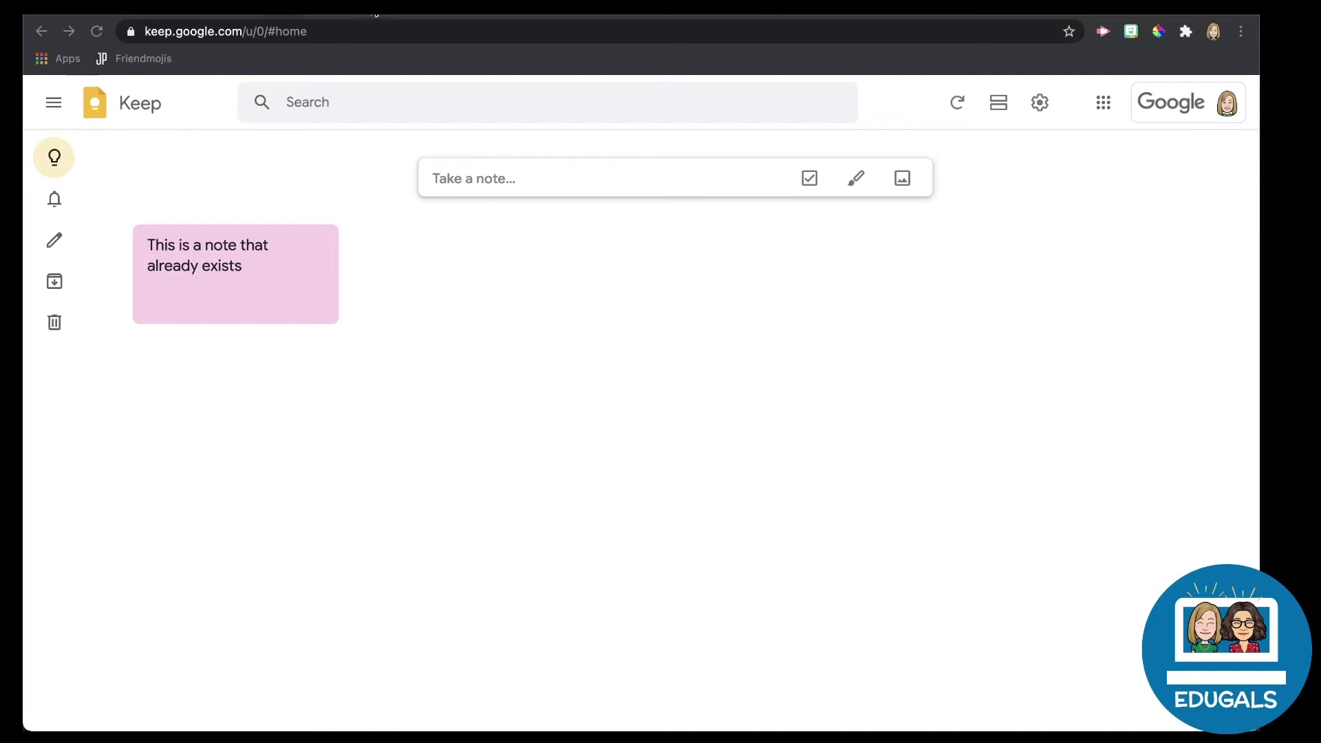
Switch to the Google Keep Headers deck to view the finished 'To Do this week' header example.
left_click(377, 13)
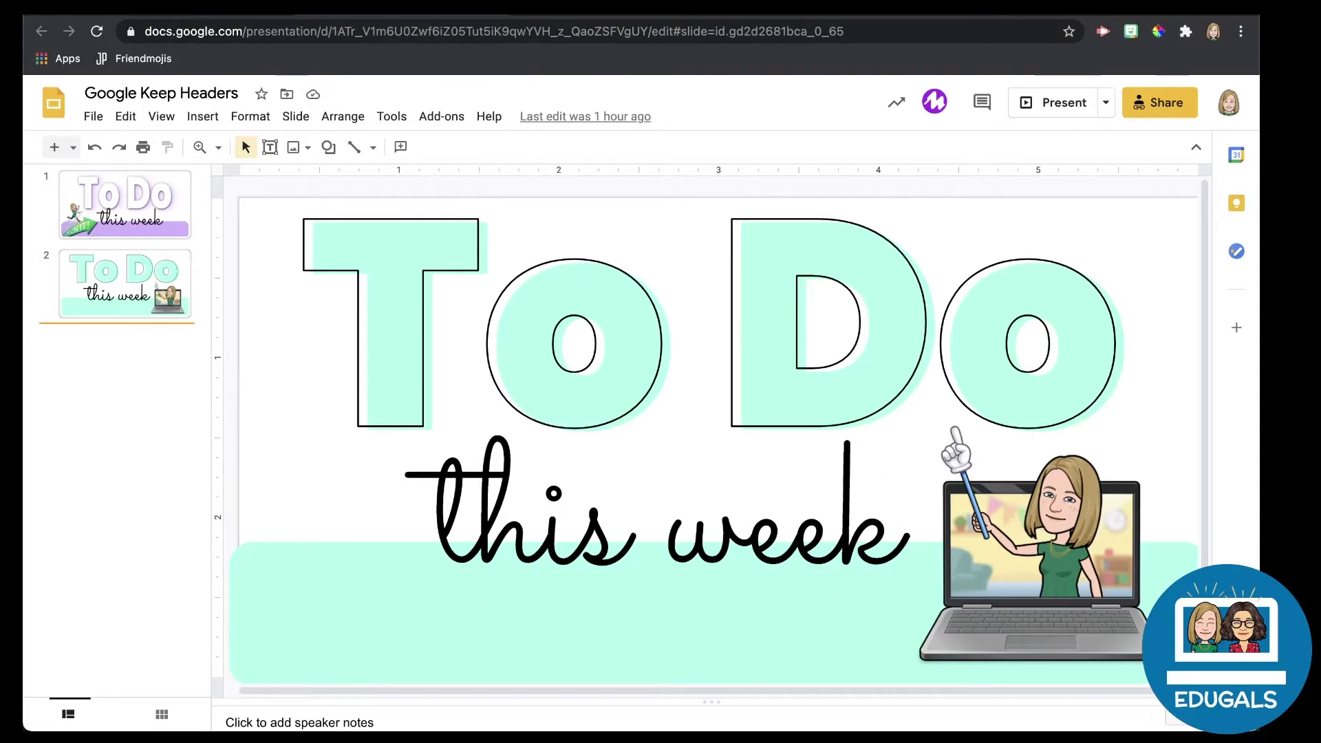
Create a brand-new presentation by entering slides.new in a fresh browser tab.
left_click(524, 15)
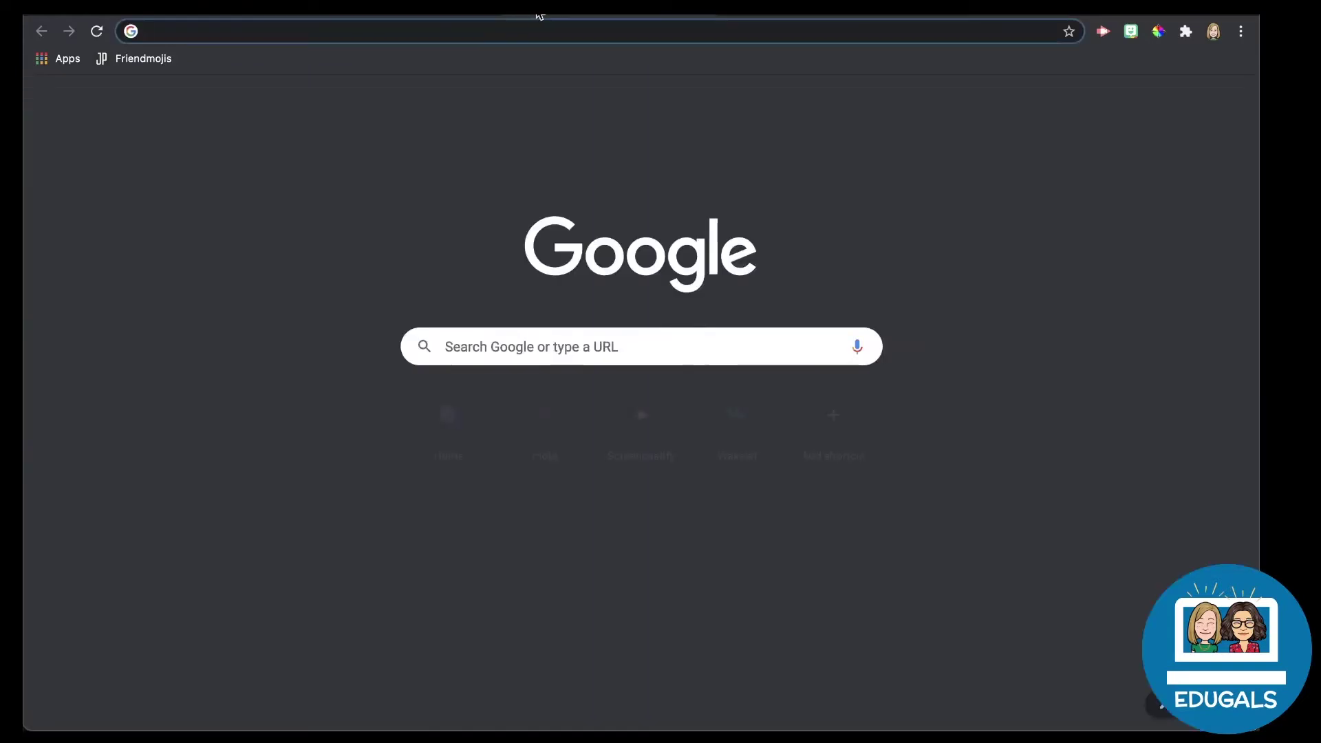
type("slides")
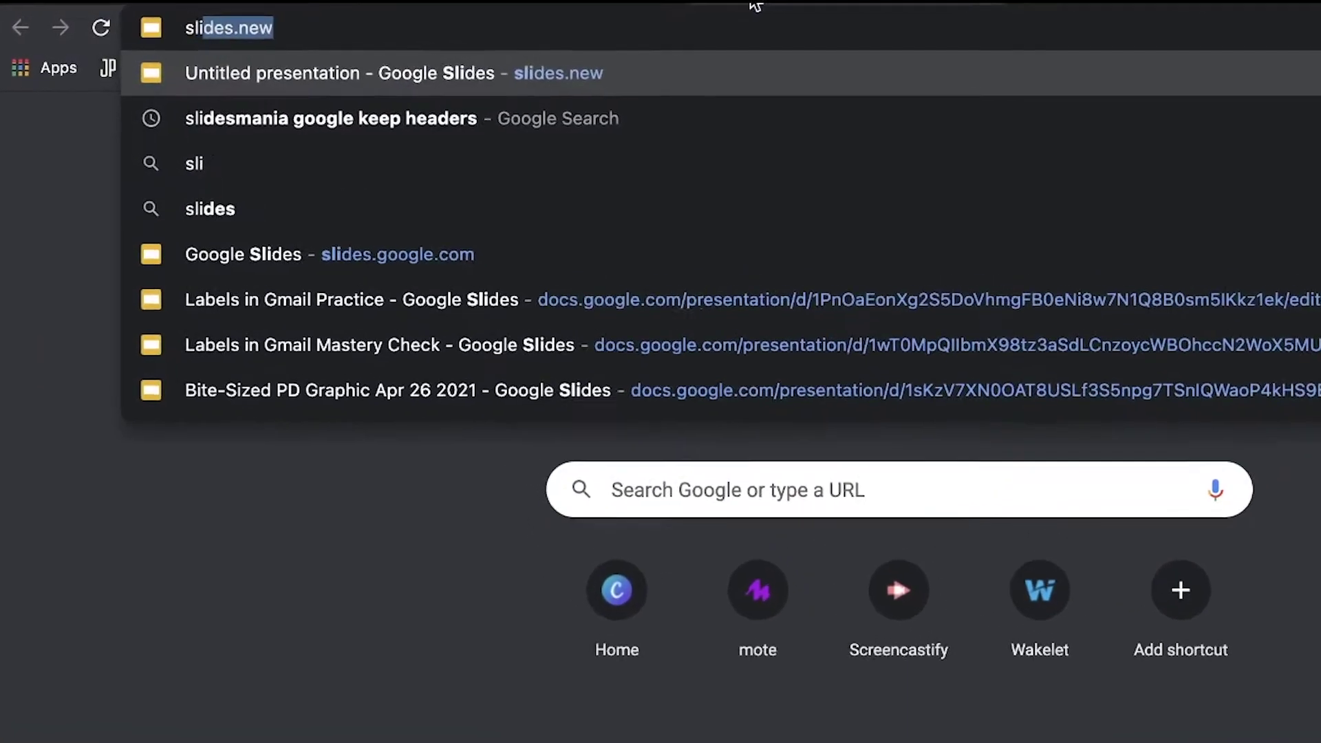
type(".new")
key("Return")
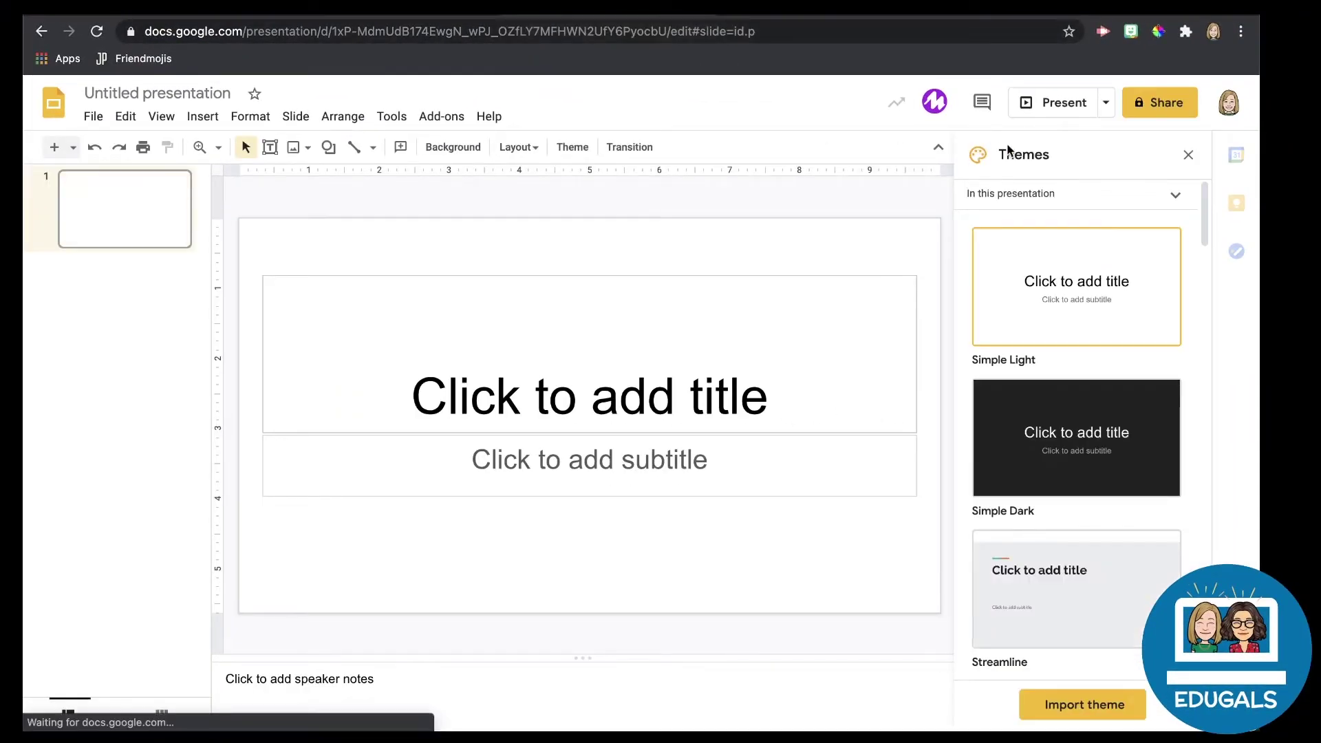
Close the Themes panel and delete the title and subtitle placeholders from the slide.
left_click(1187, 154)
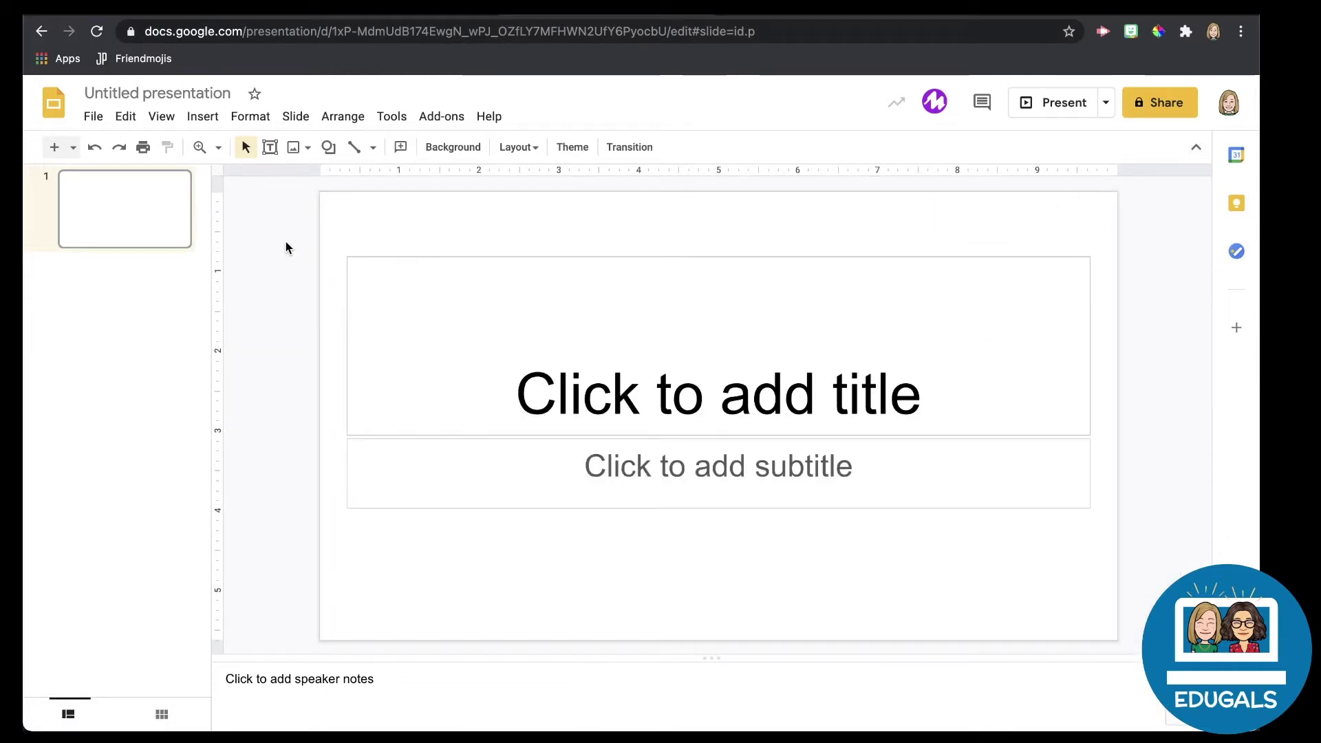
left_click_drag(283, 233, 580, 550)
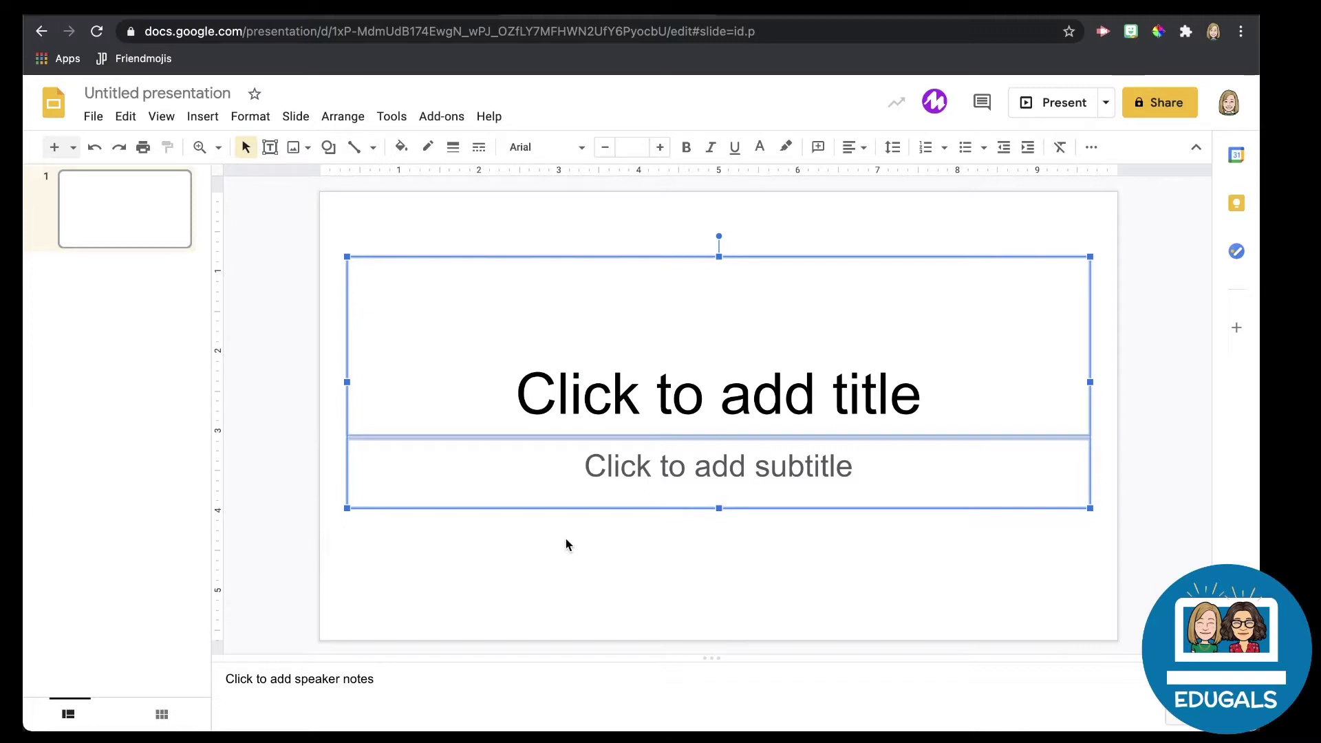
key("Delete")
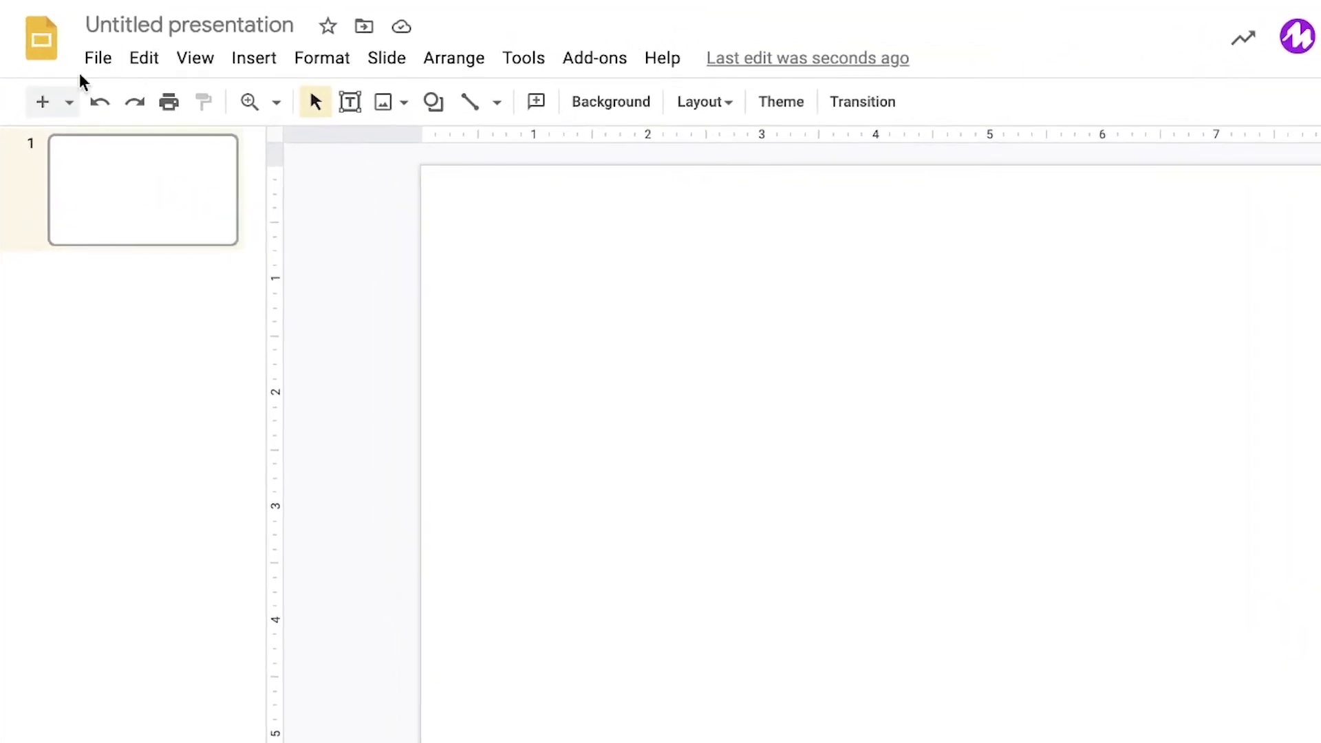
Set a custom page size of 6 inches wide by 3 inches high in Page setup.
left_click(94, 58)
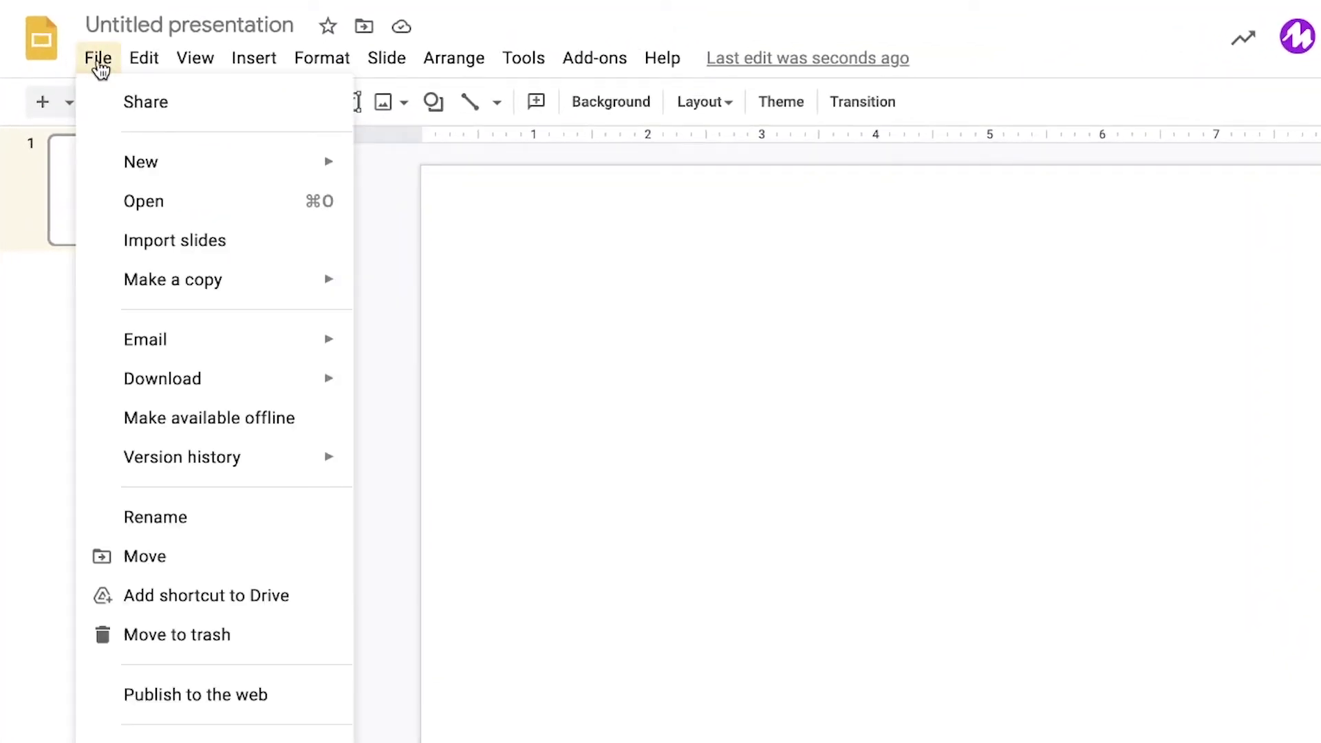
left_click(180, 688)
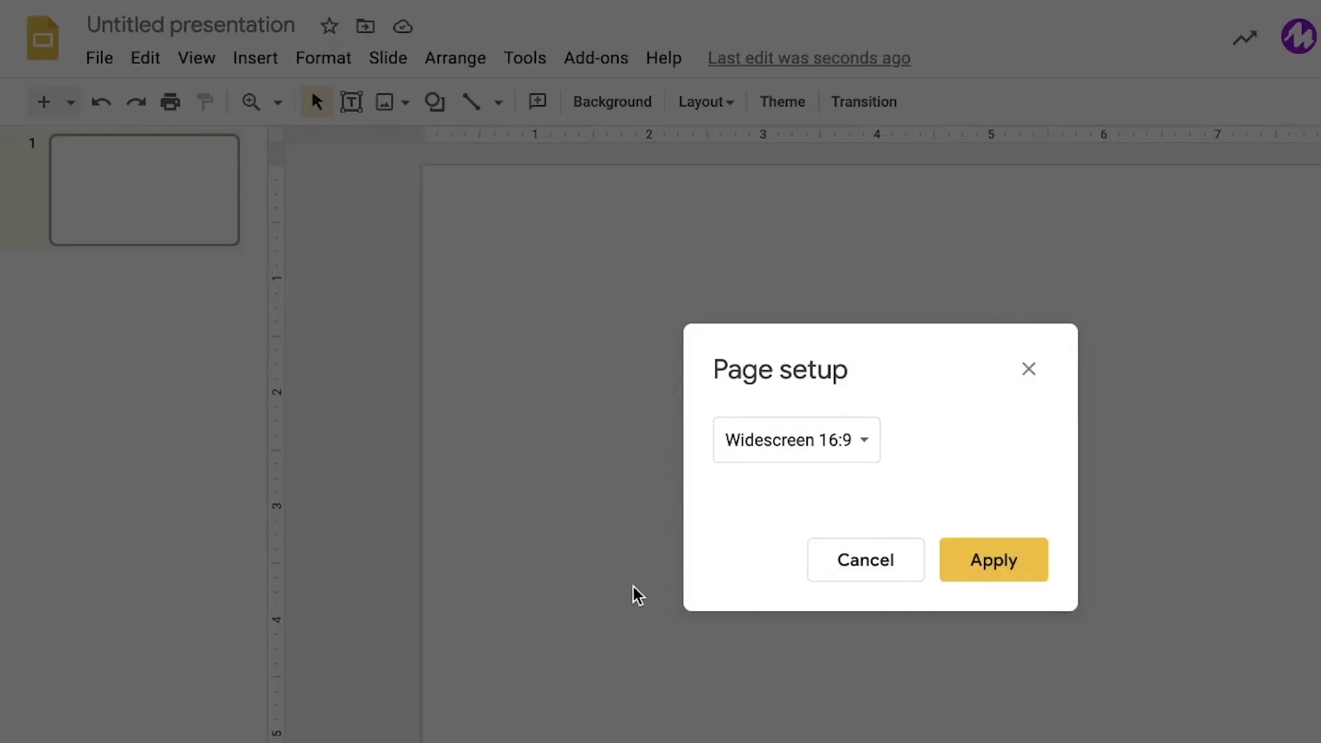
left_click(867, 445)
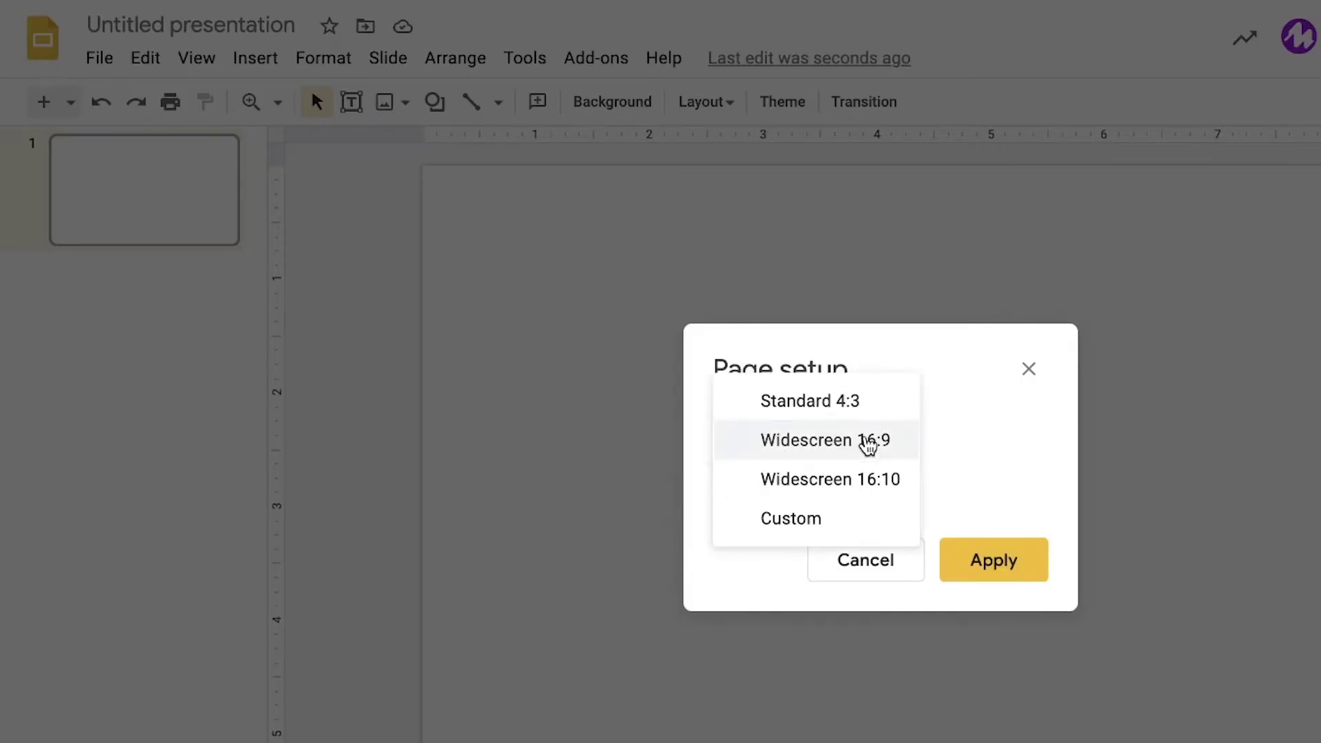
left_click(864, 515)
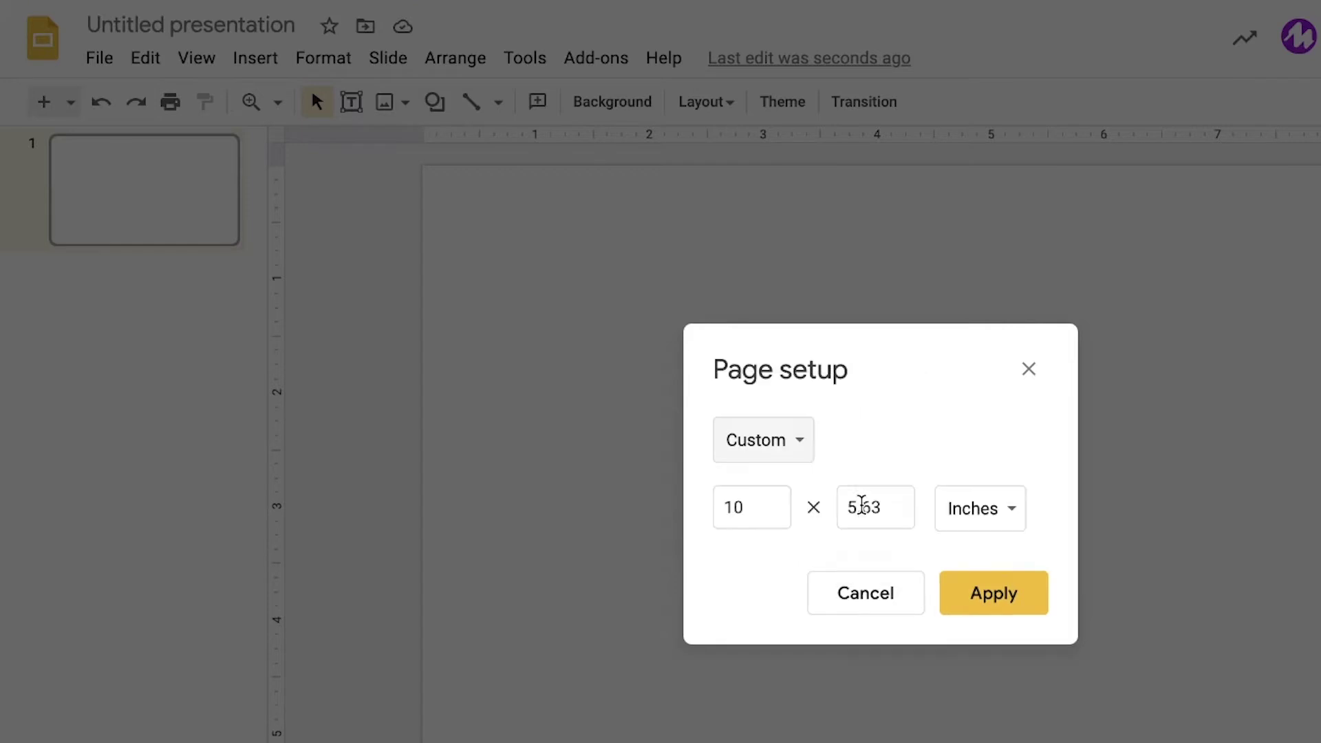
double_click(739, 493)
type("6")
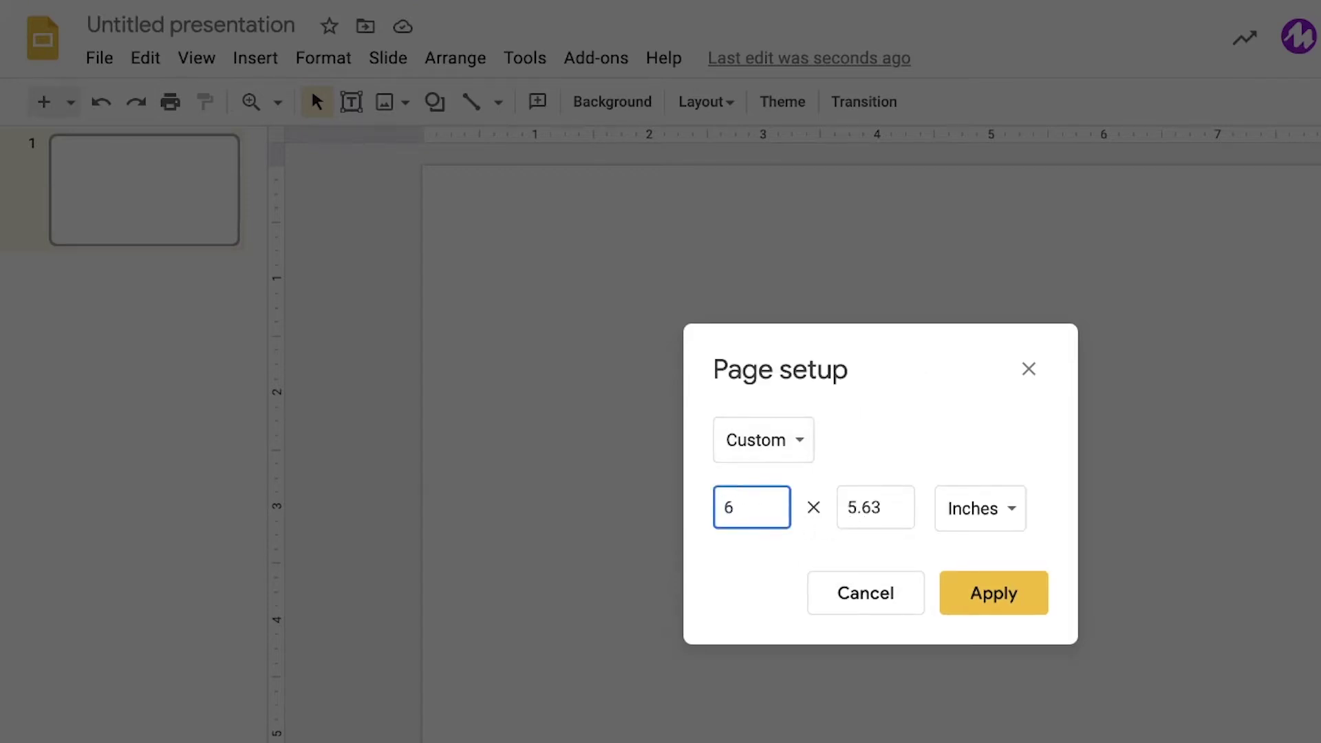
key("Tab")
type("3")
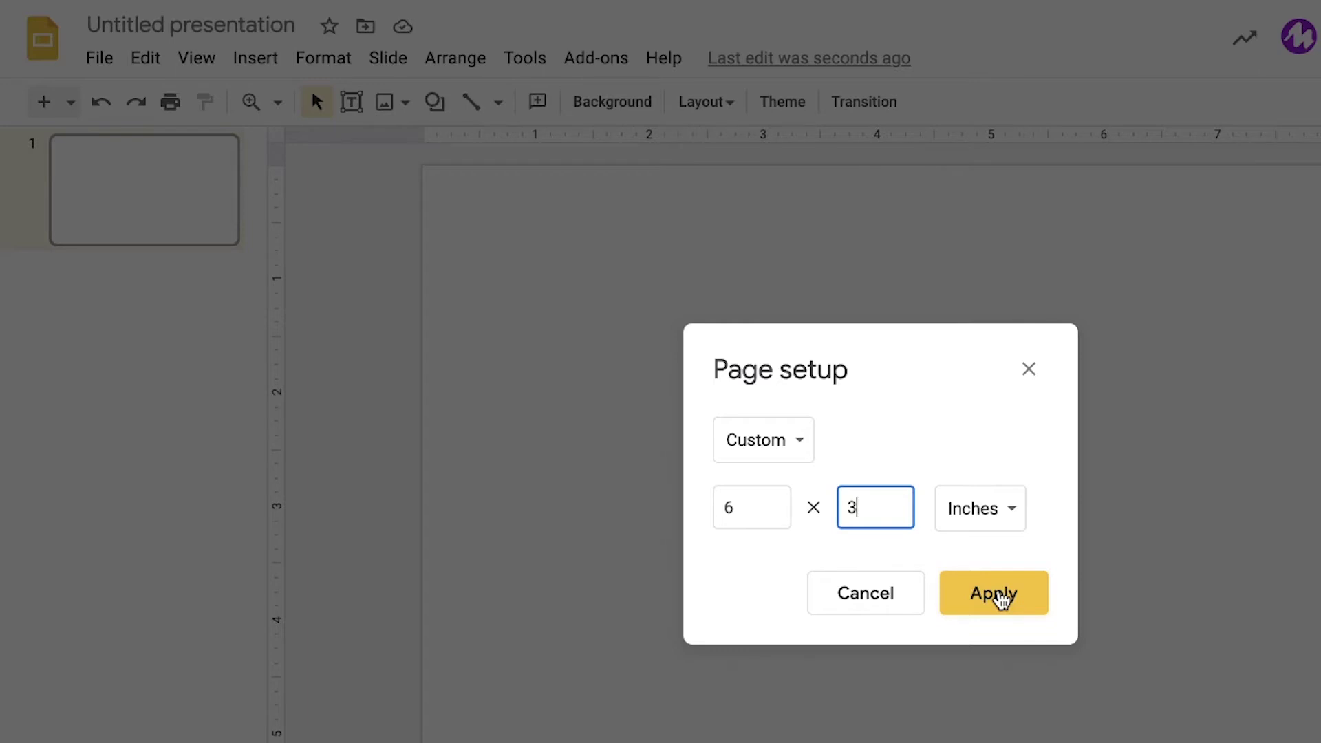
left_click(1001, 600)
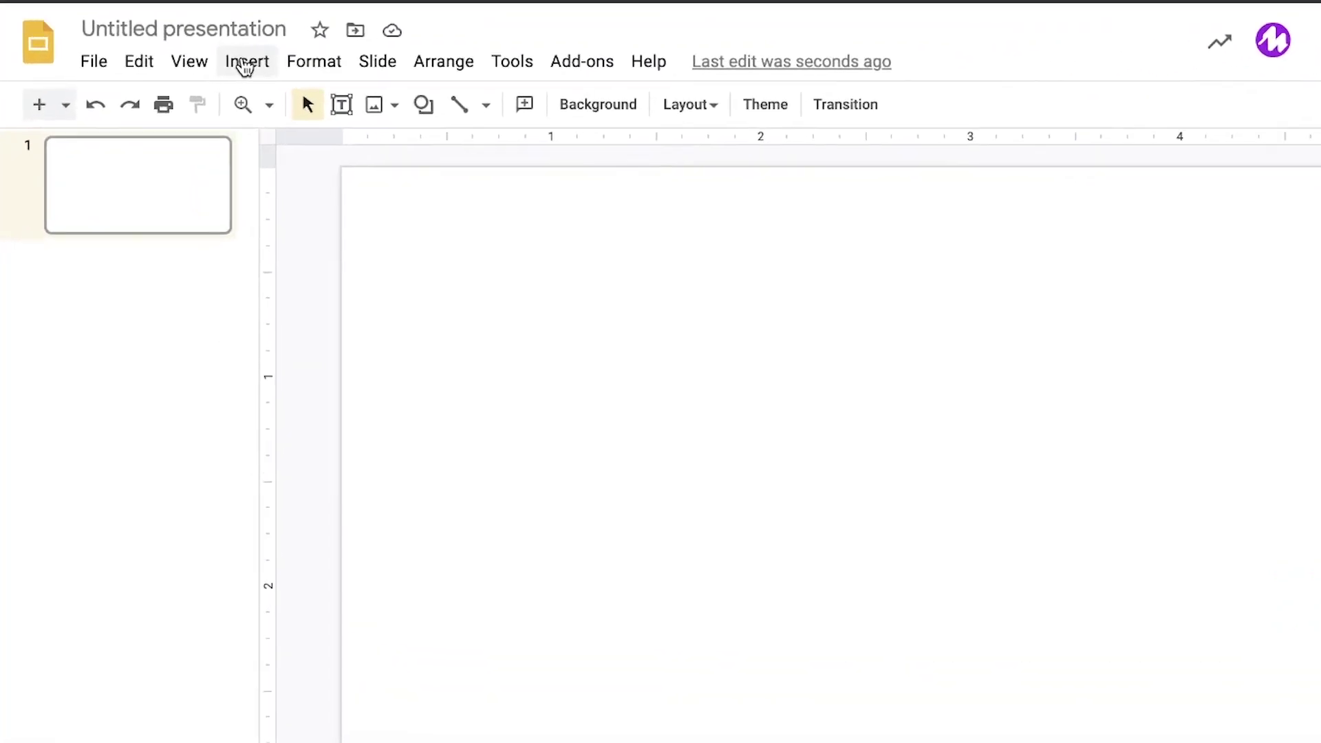
Insert 'To Do' as word art and move it higher on the slide.
left_click(245, 64)
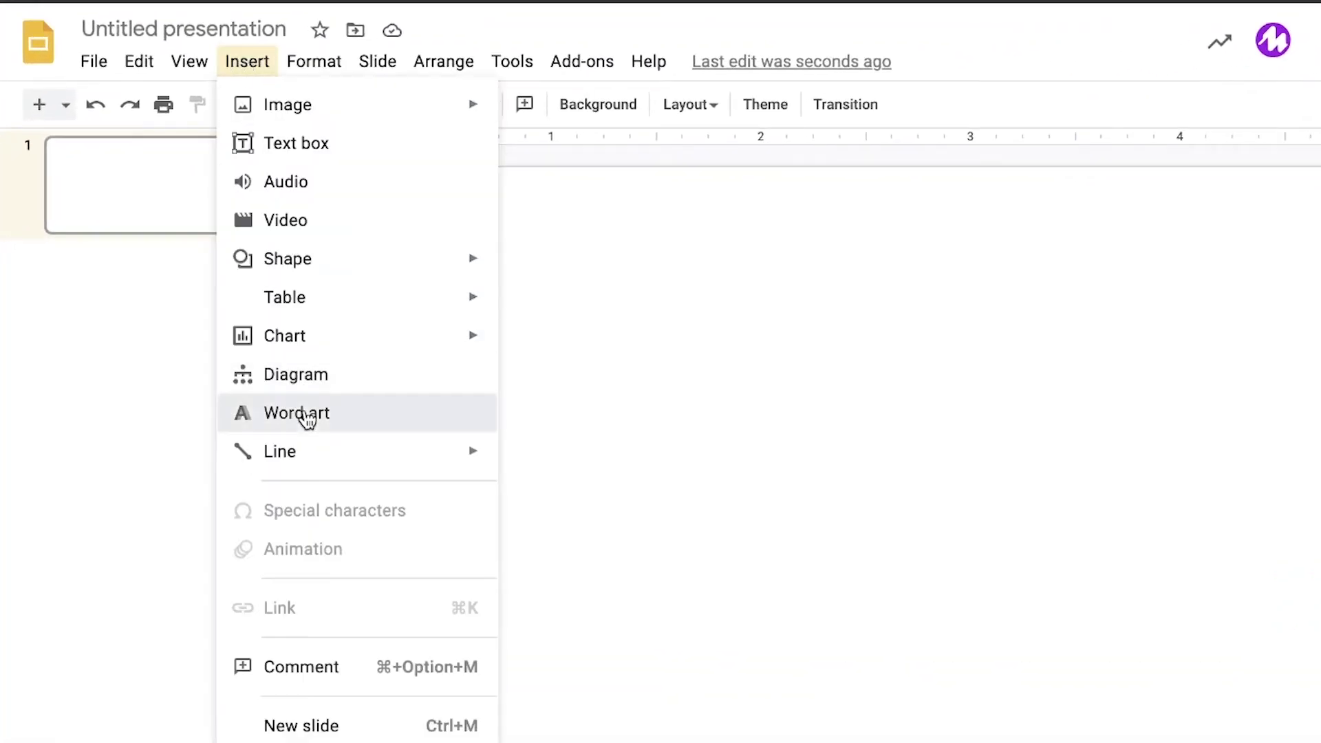
left_click(304, 415)
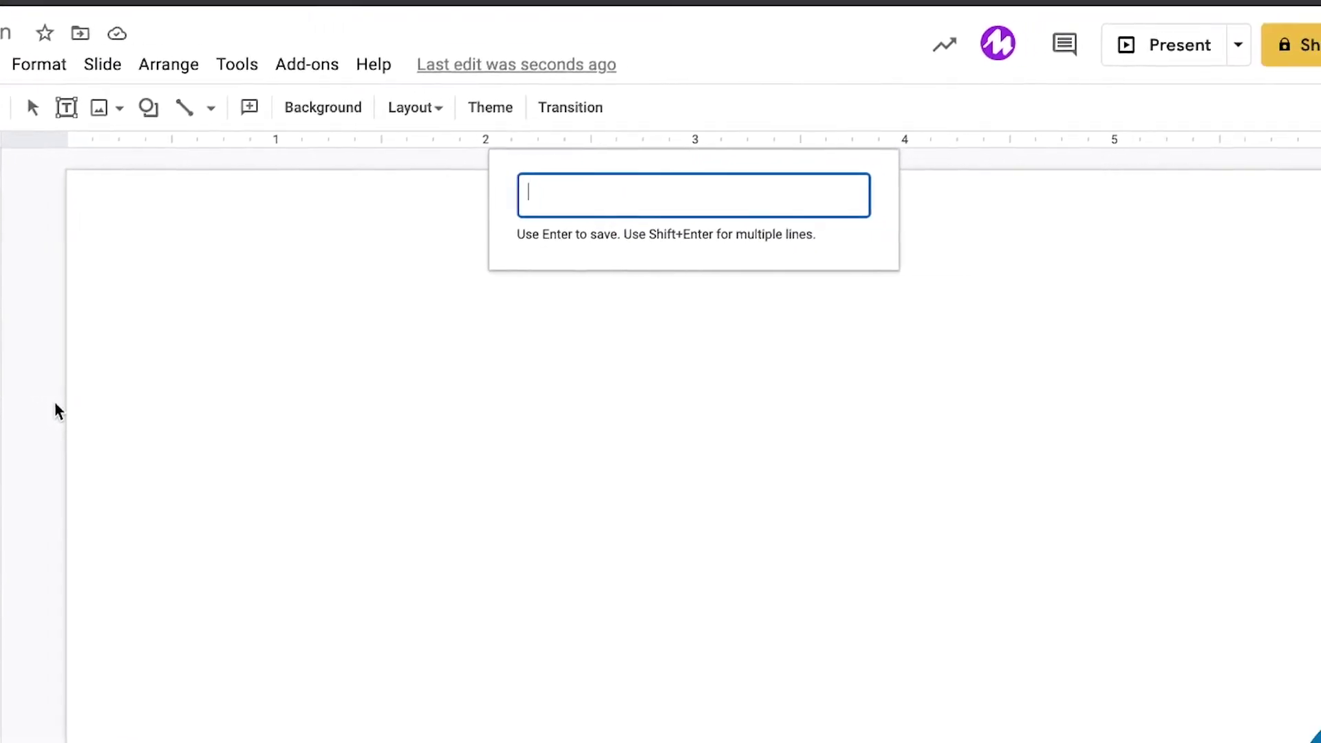
type("To D")
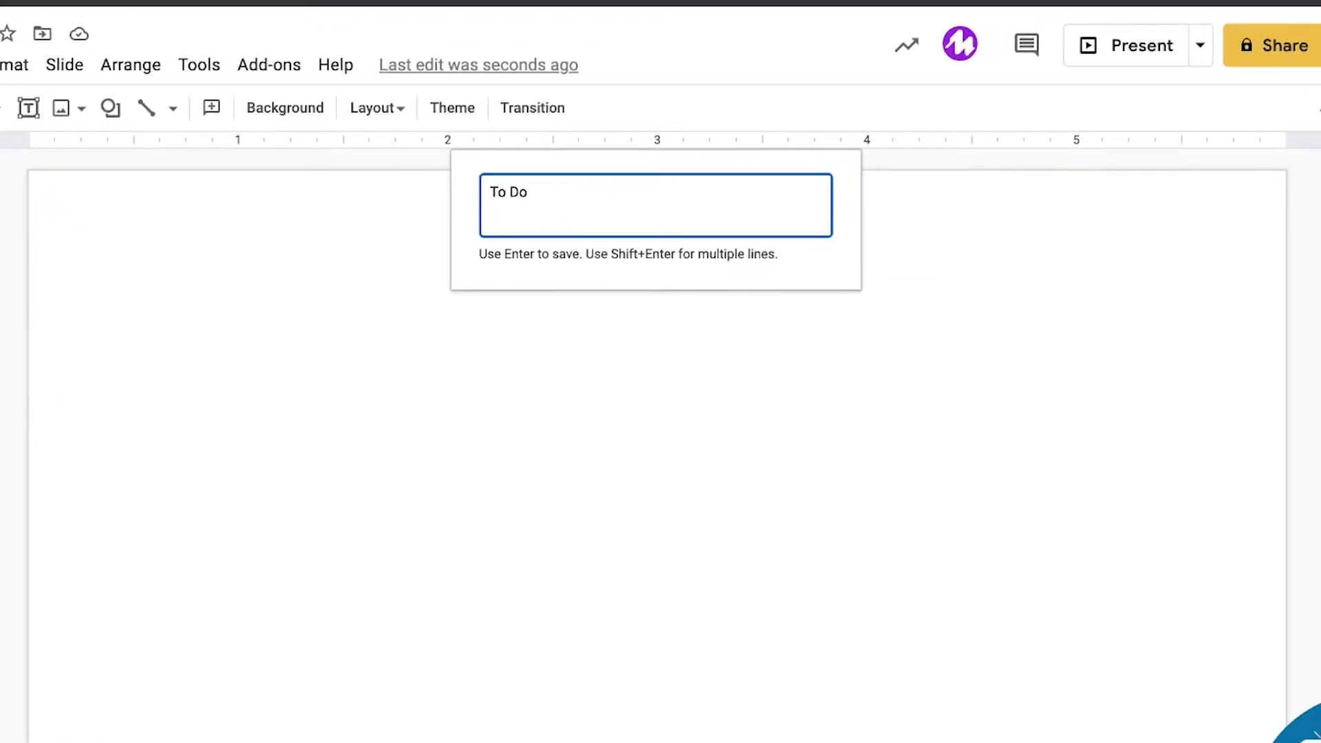
type("o")
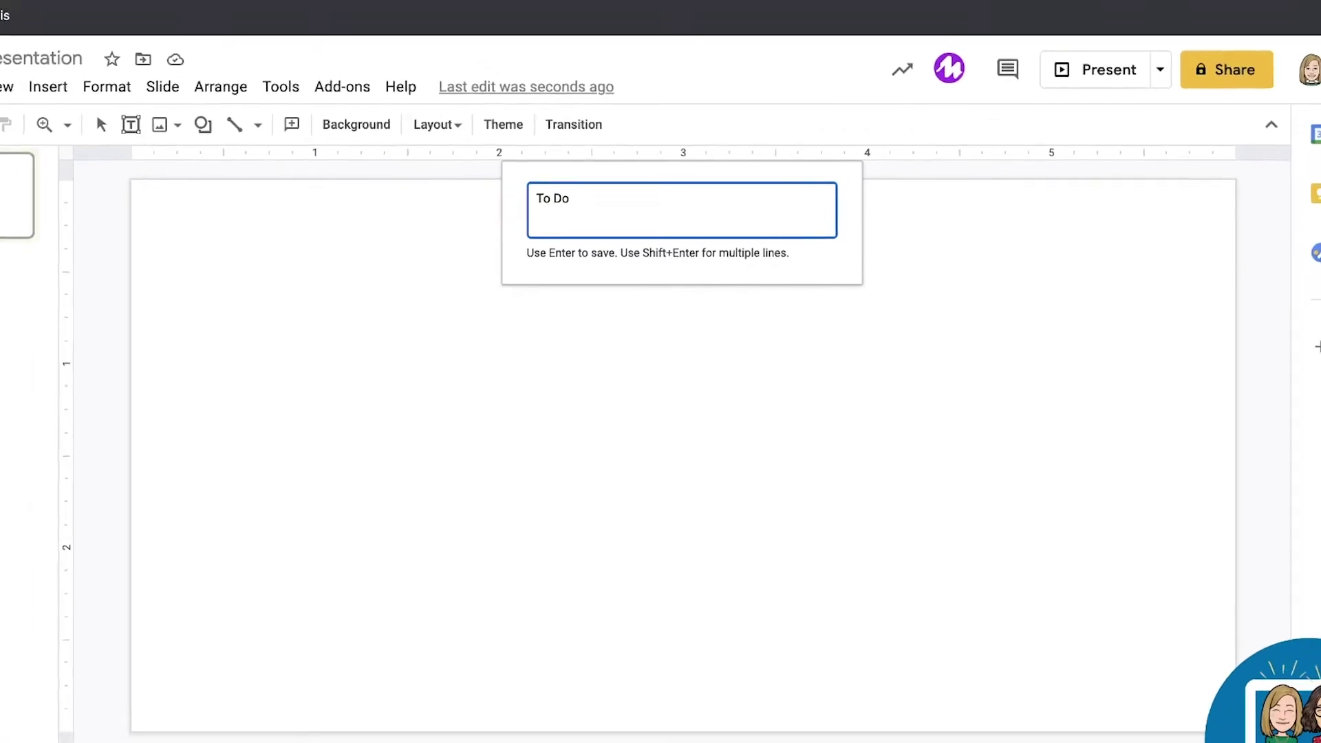
key("Return")
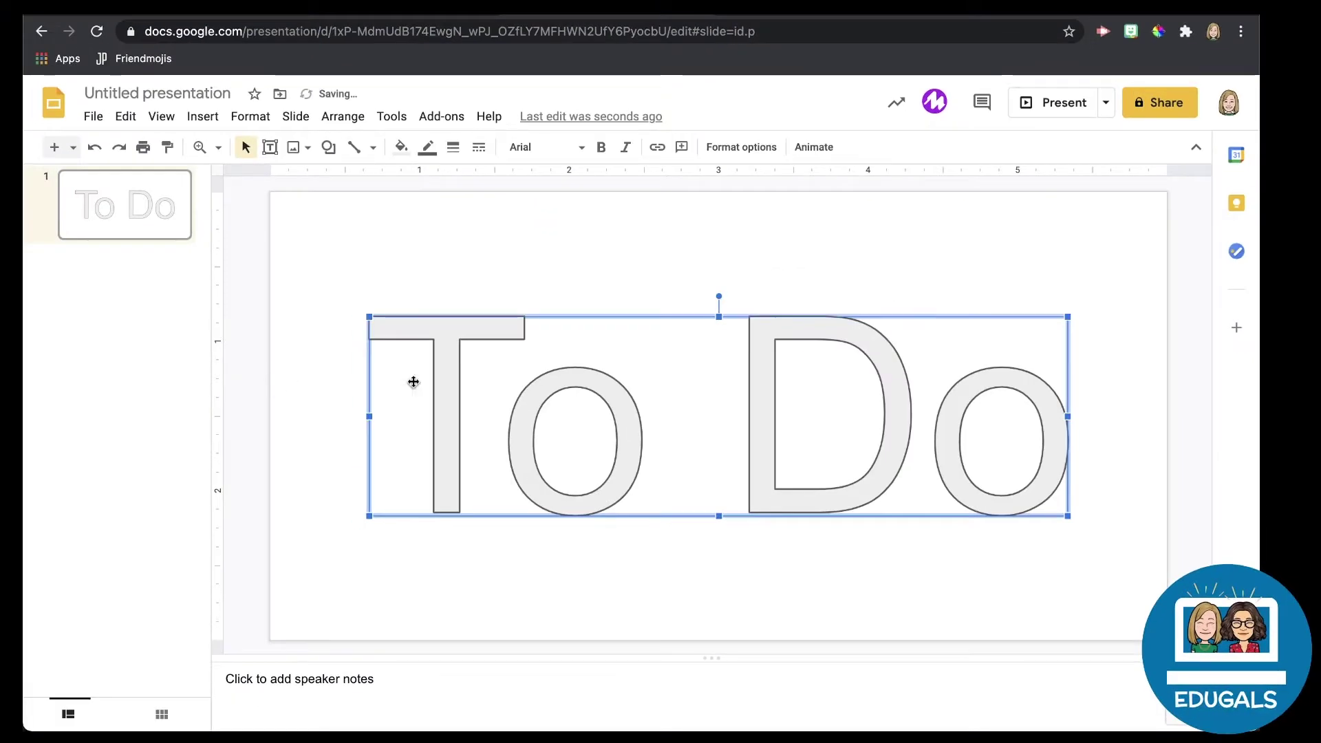
left_click_drag(664, 396, 669, 323)
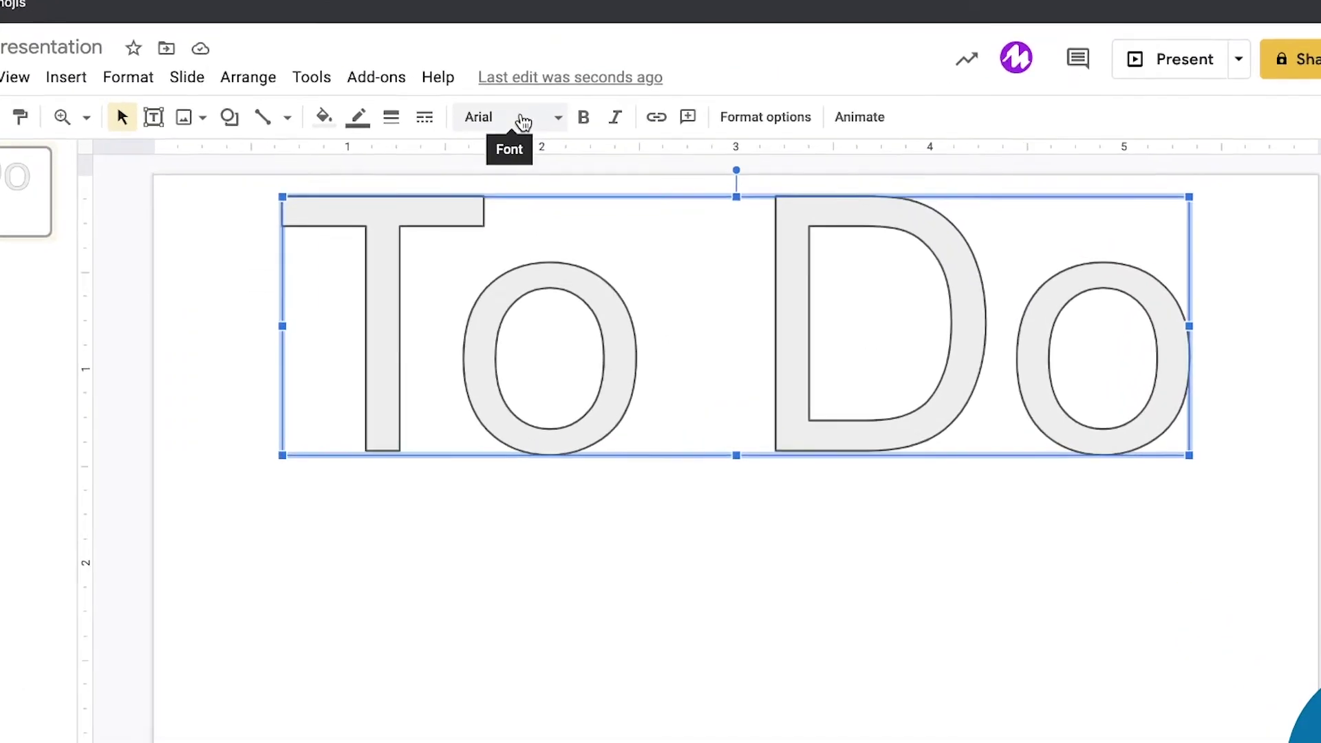
Change the To Do word art font to Poppins in the Black weight.
left_click(523, 121)
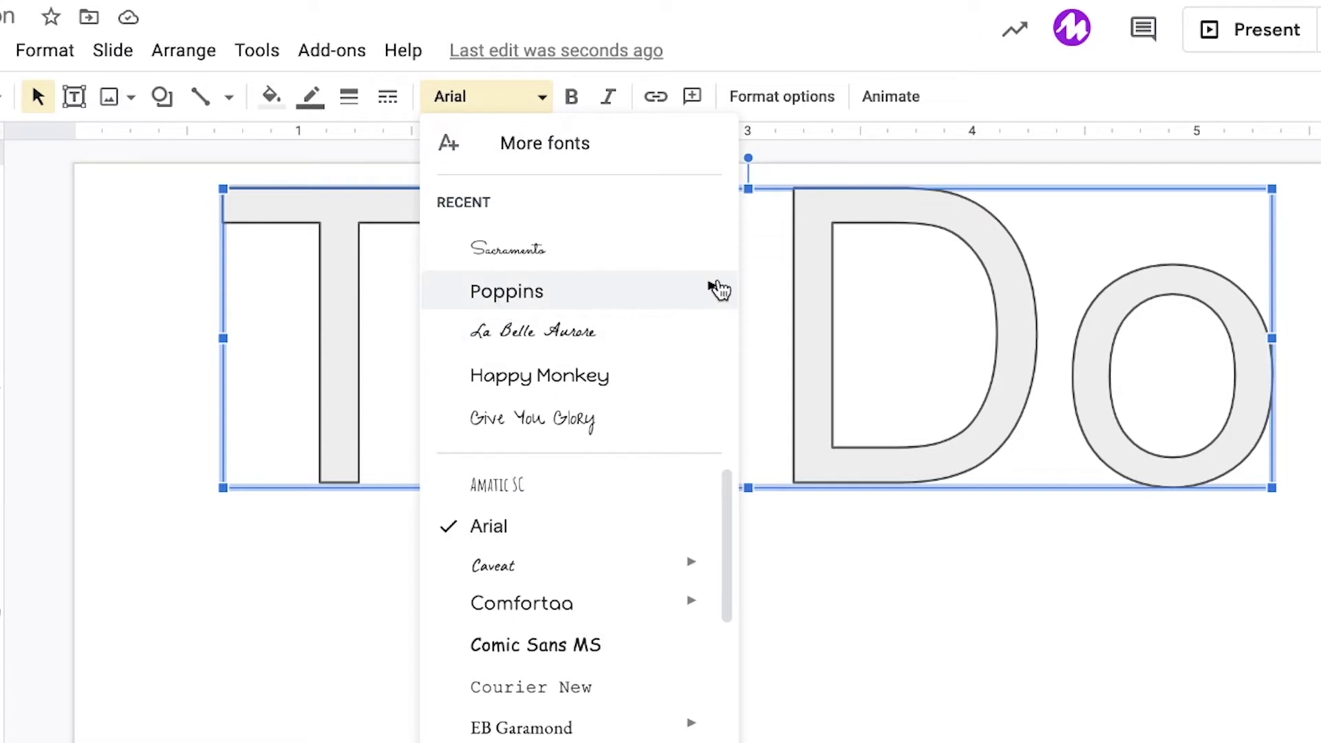
mouse_move(716, 286)
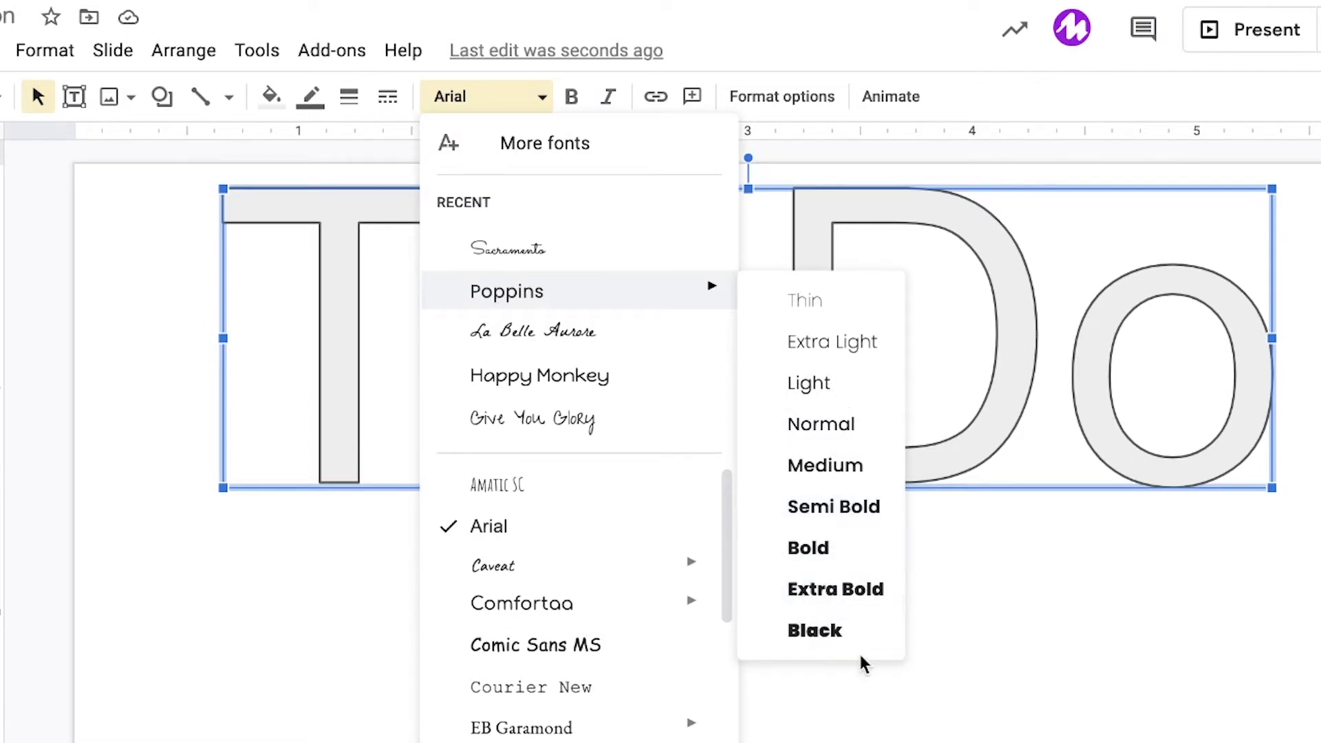
left_click(856, 630)
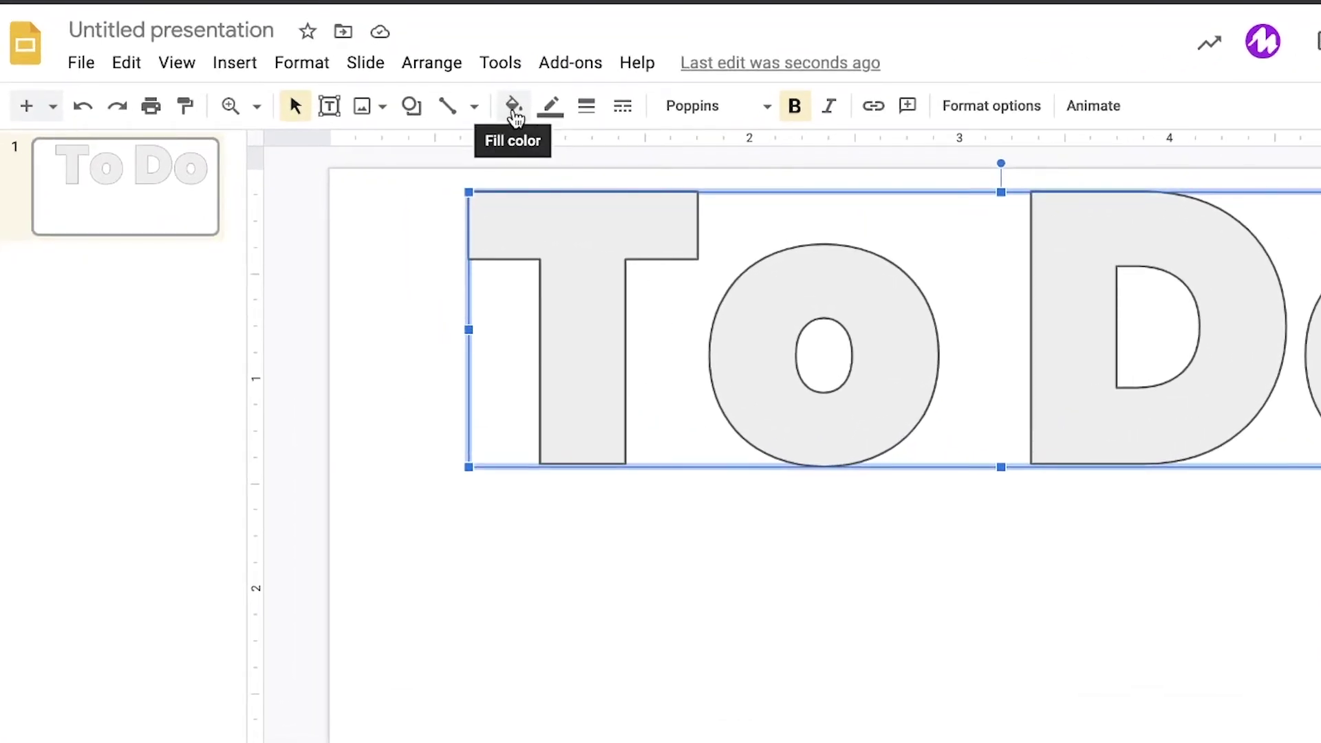
Fill the To Do letters white, leaving the dark border colour unchanged.
left_click(512, 108)
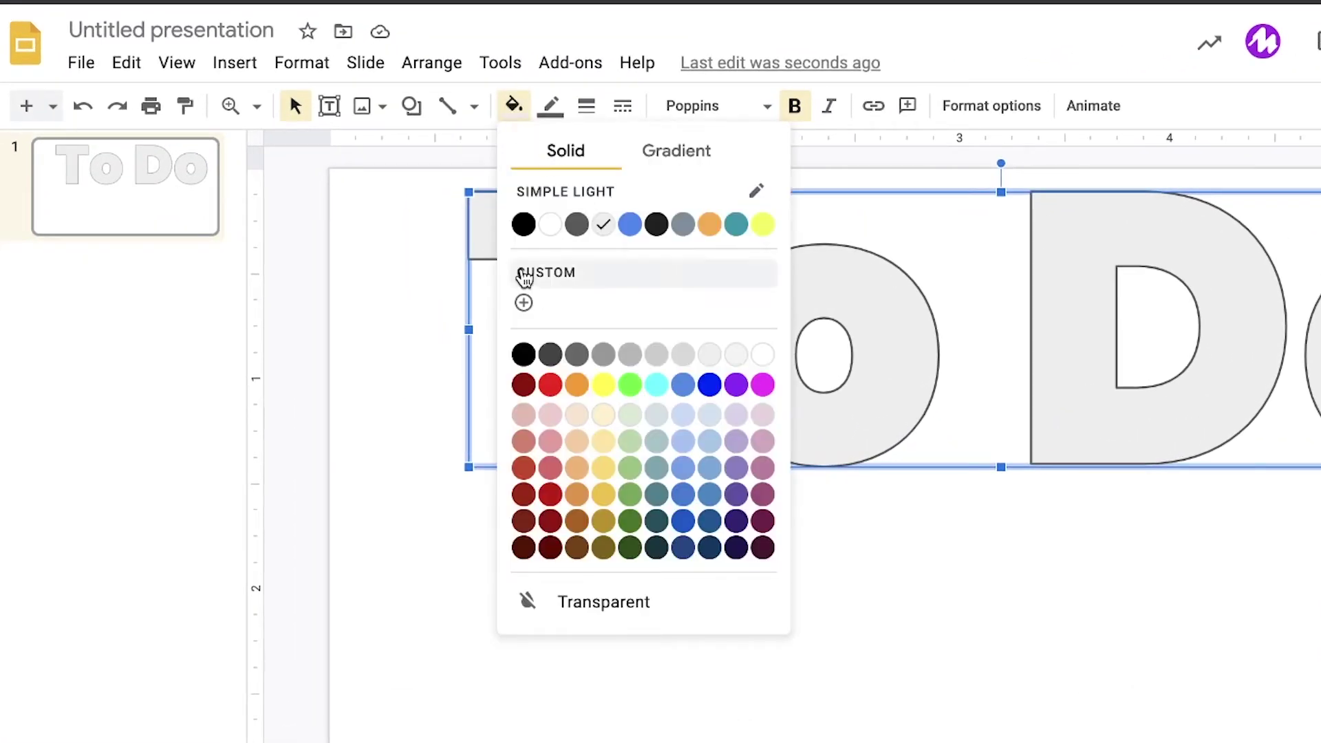
left_click(556, 224)
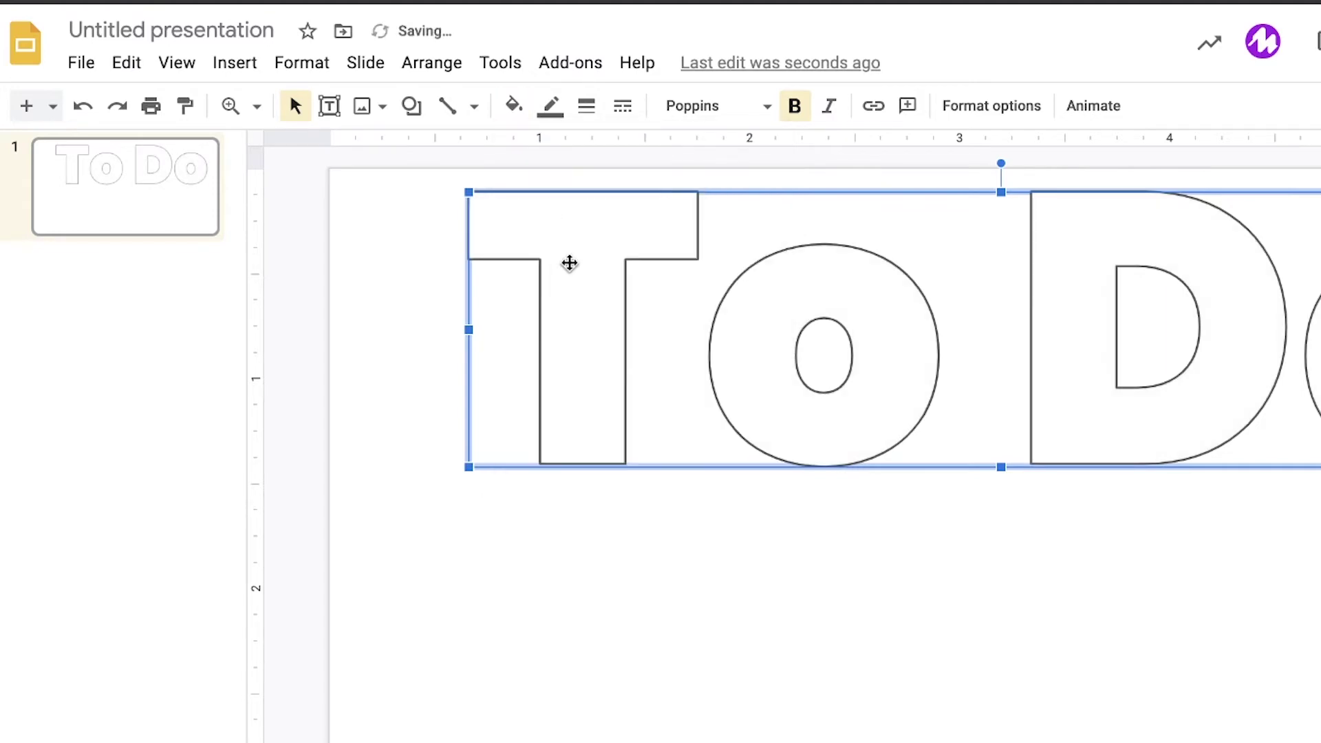
left_click(552, 108)
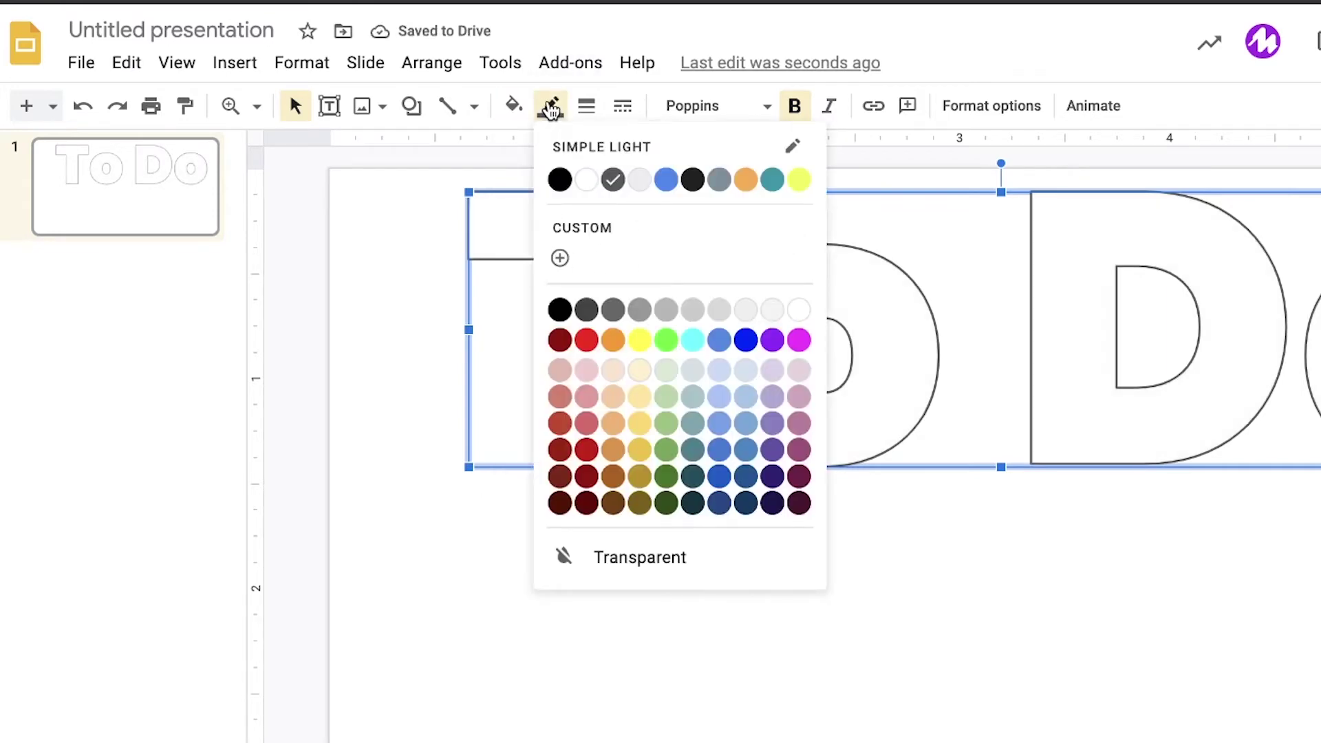
left_click(551, 108)
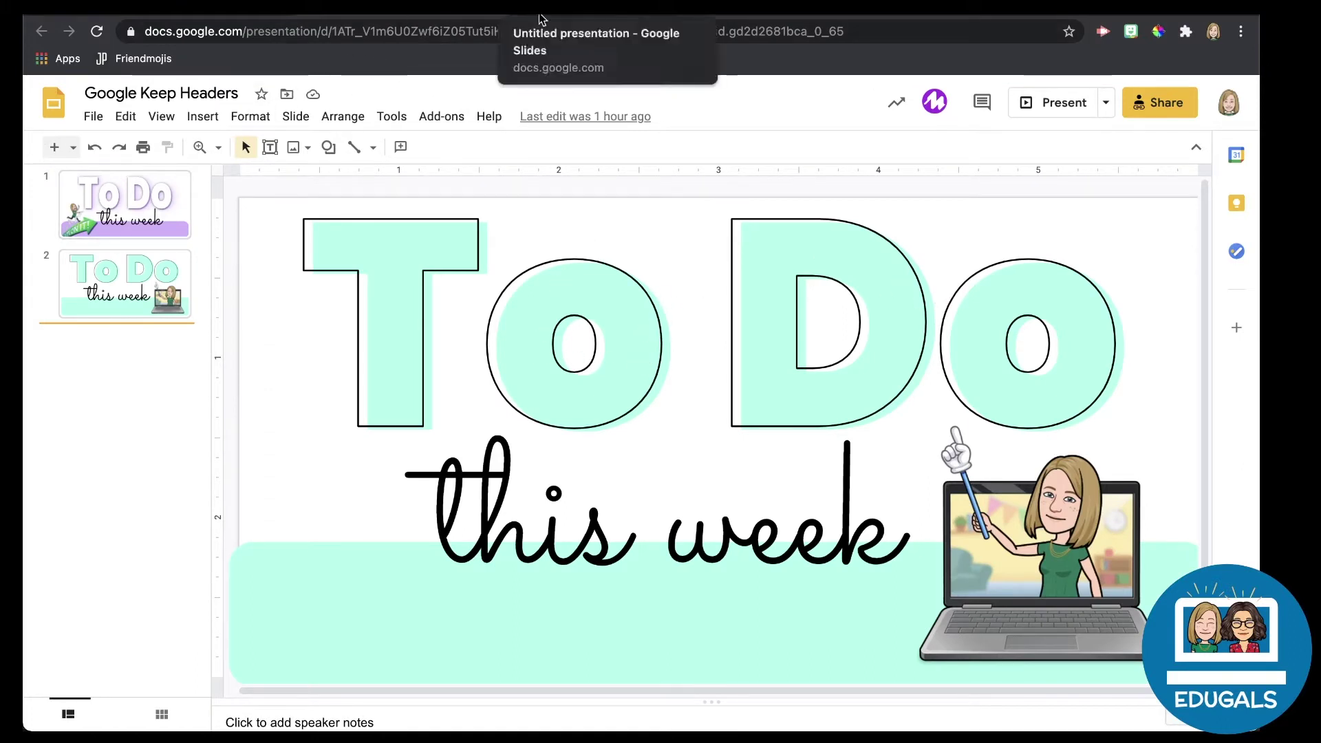
Back in the untitled deck, duplicate the To Do word art with Ctrl+D and reselect the original.
left_click(602, 19)
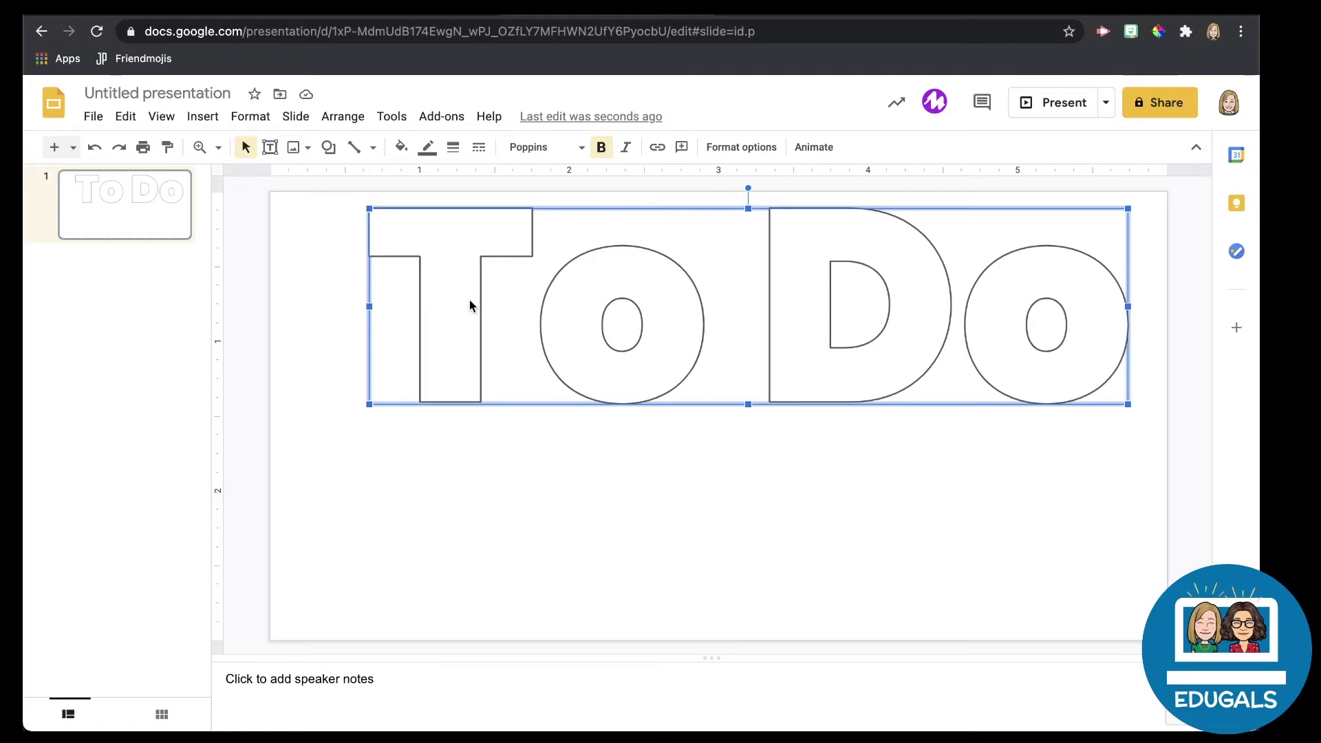
key("ctrl+d")
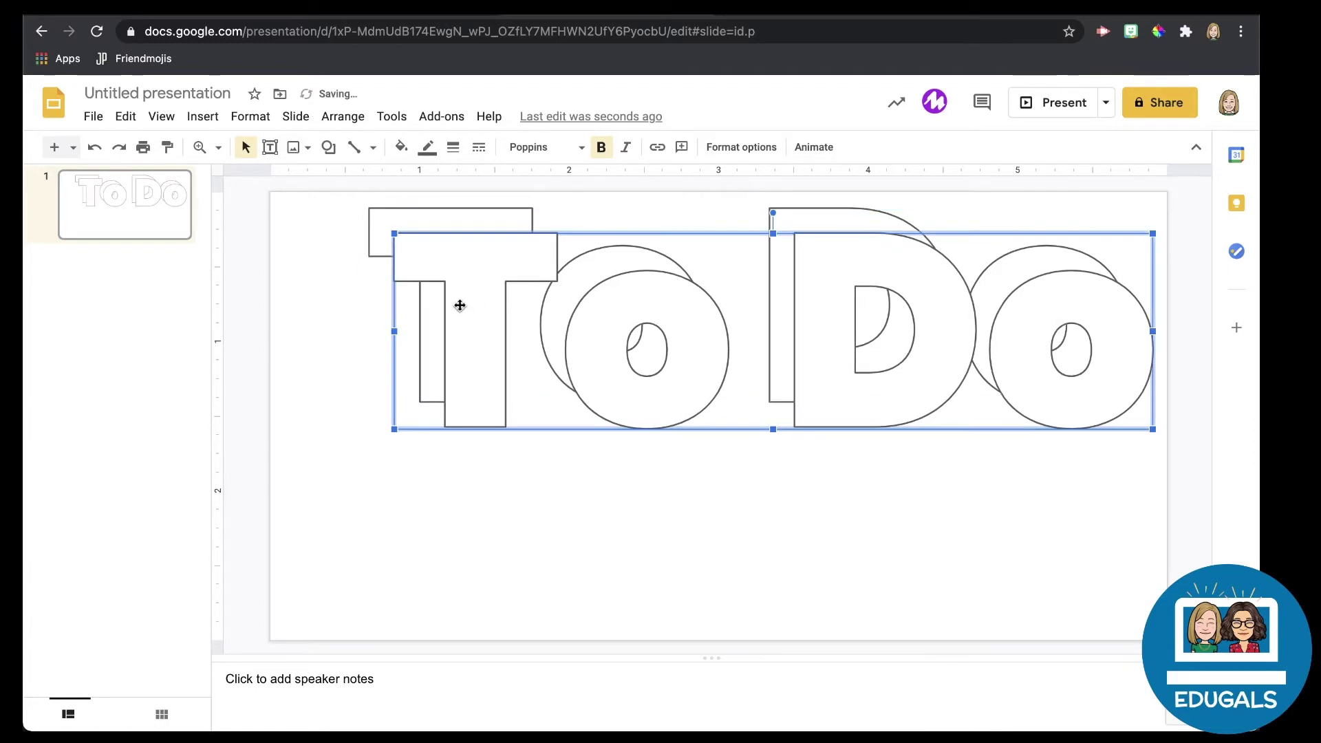
left_click(465, 210)
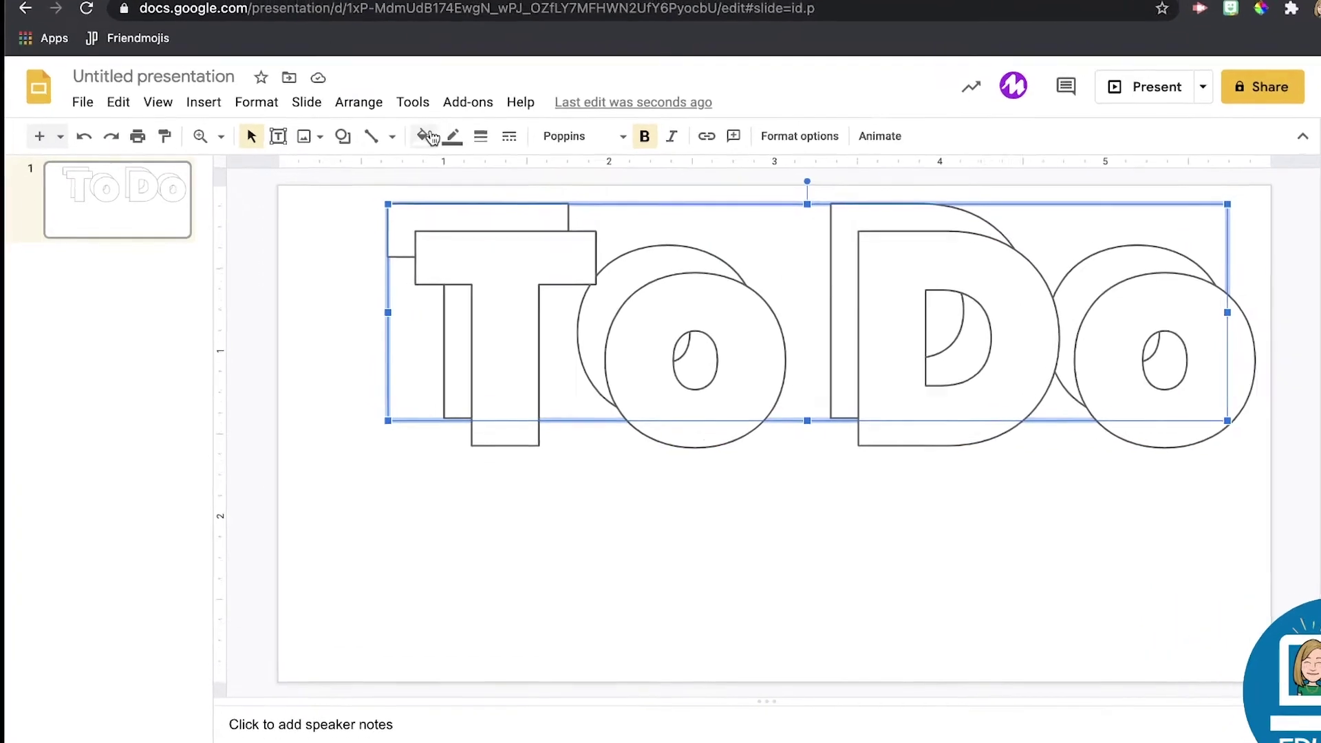
left_click(431, 135)
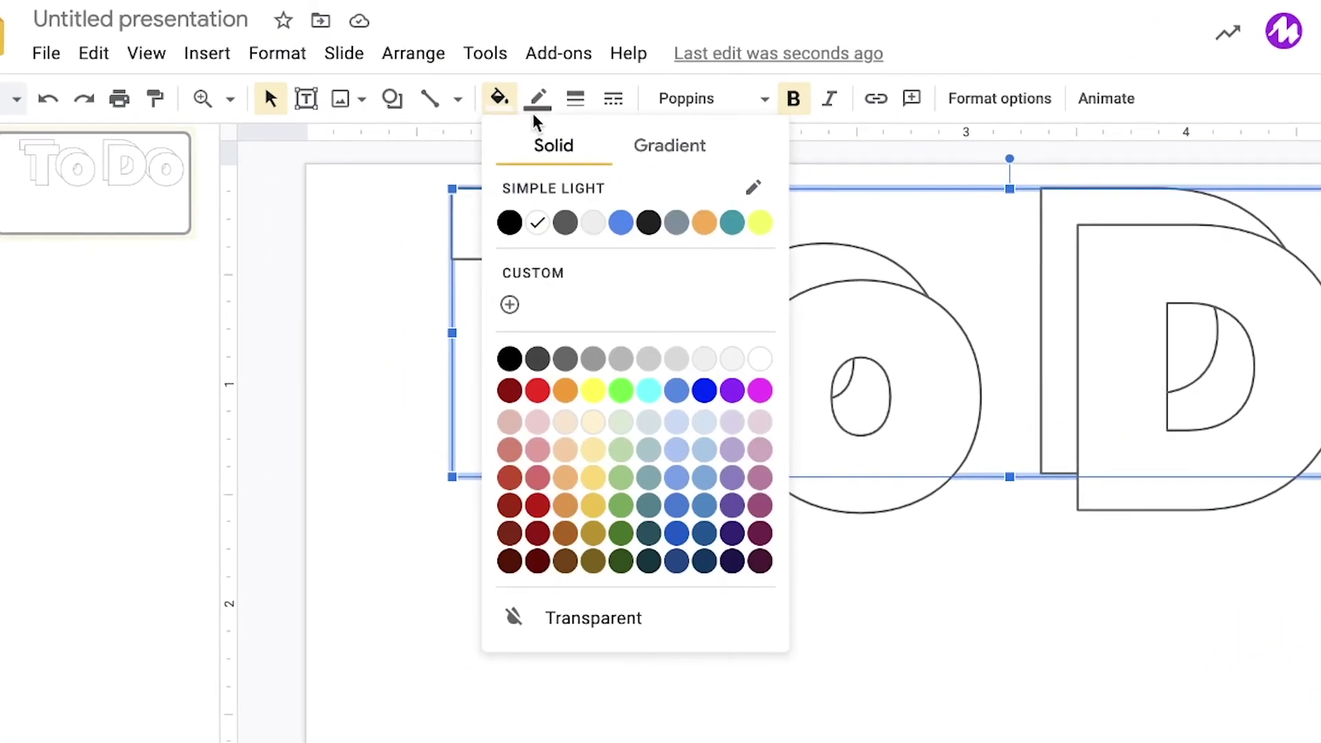
left_click(497, 101)
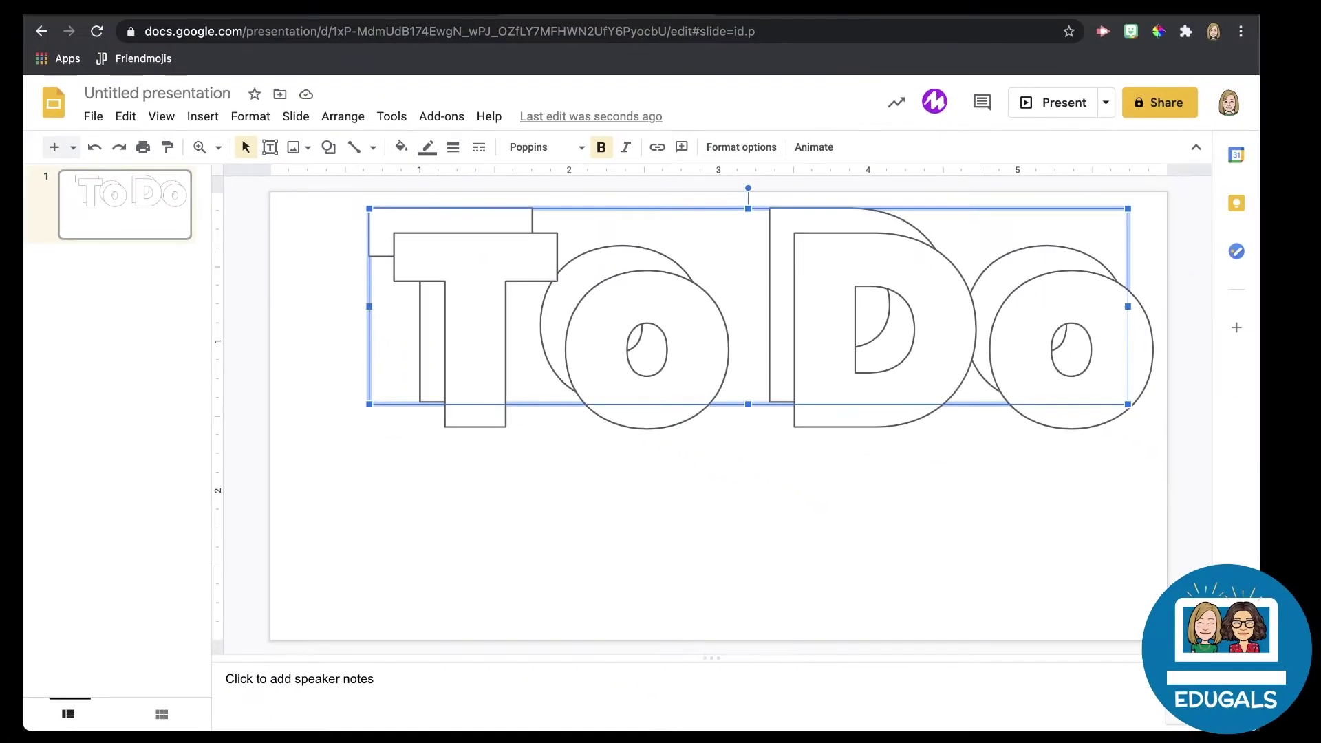
Sample the pink Keep note's colour as FDD0E8 with ColorPick, then return to Slides.
left_click(309, 8)
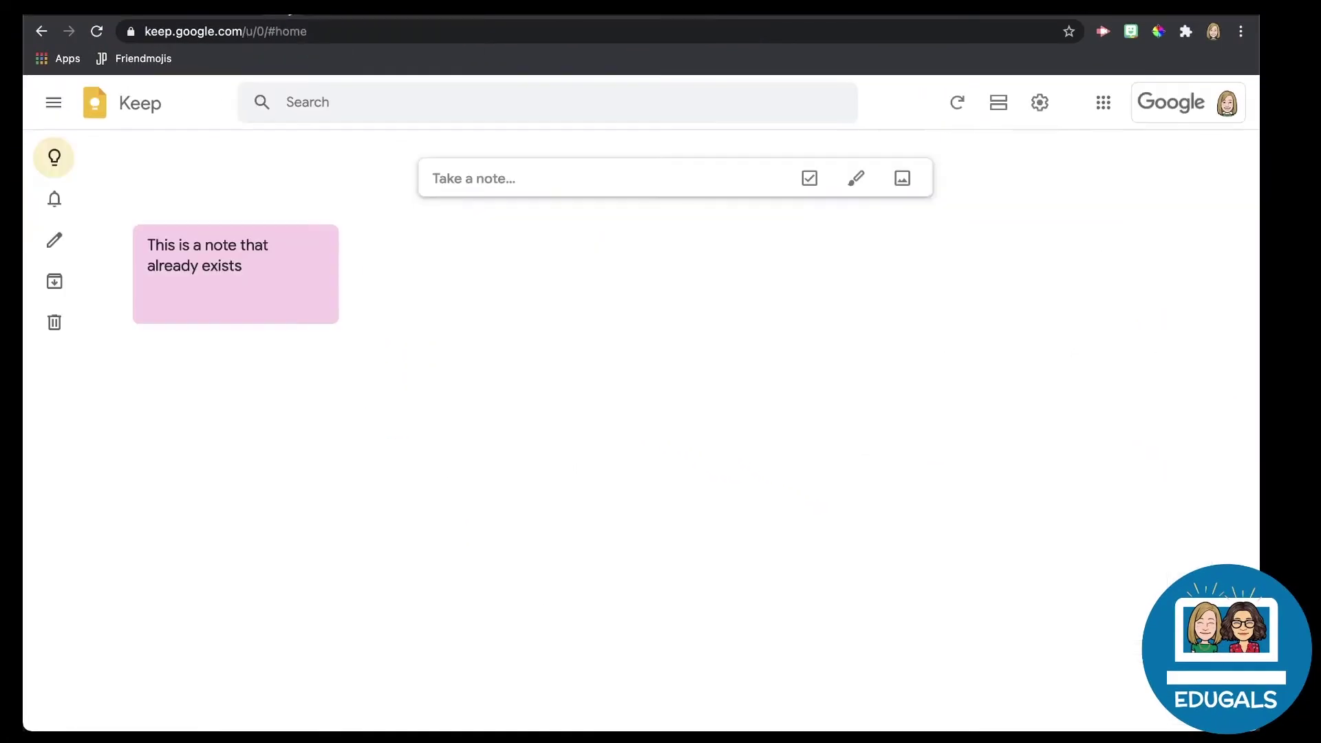
mouse_move(304, 285)
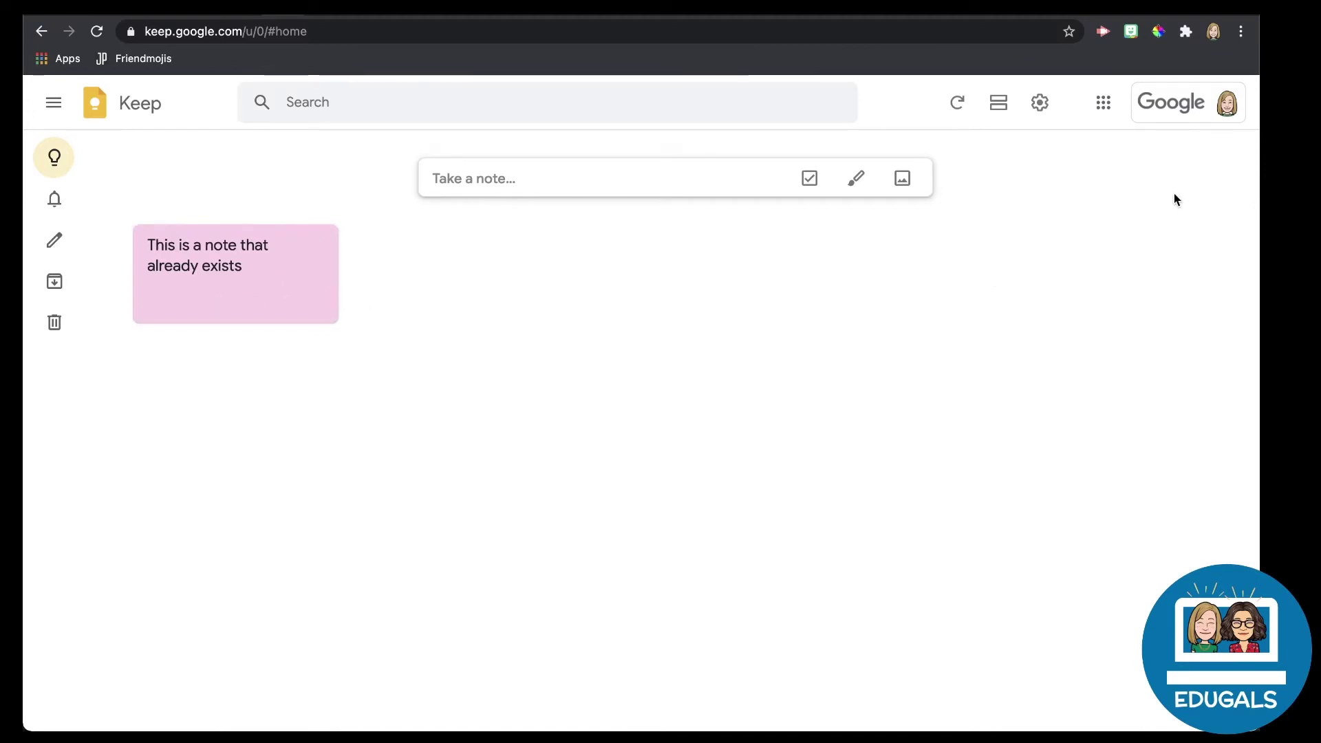
left_click(1158, 33)
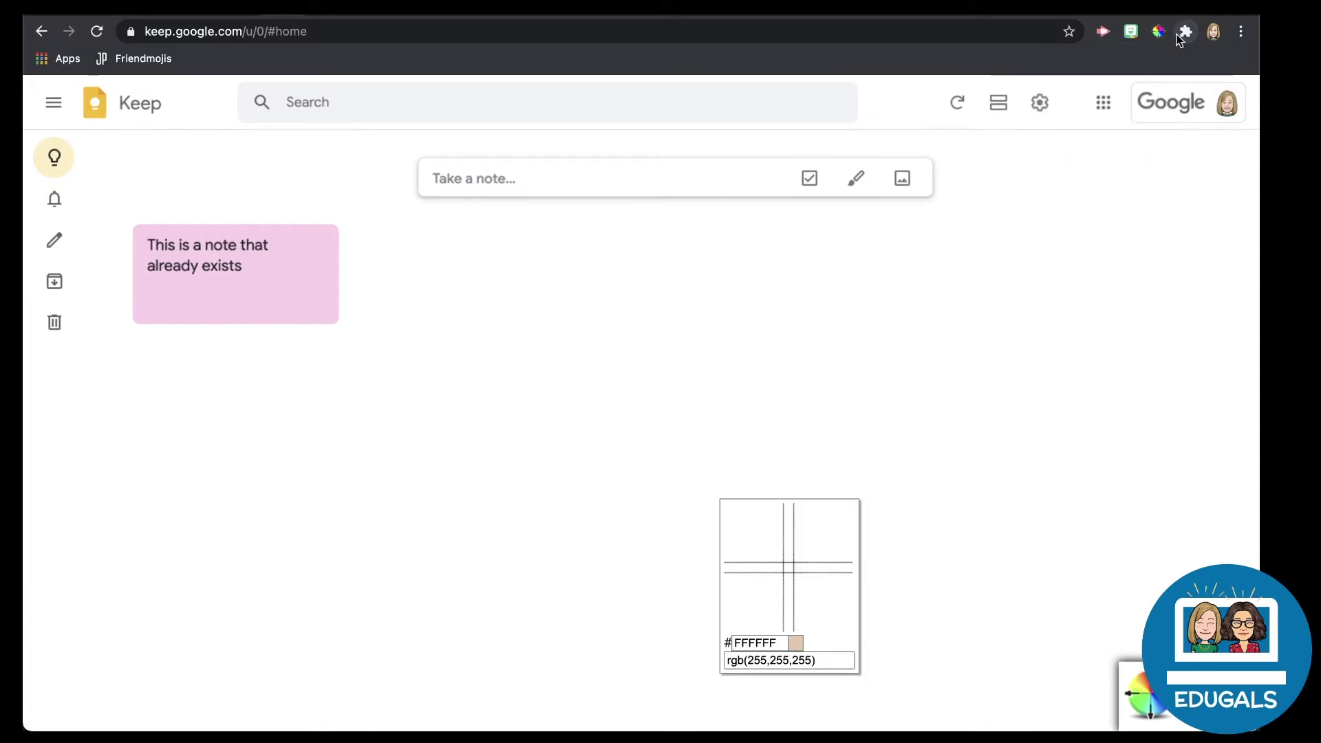
left_click(279, 273)
key("ctrl+c")
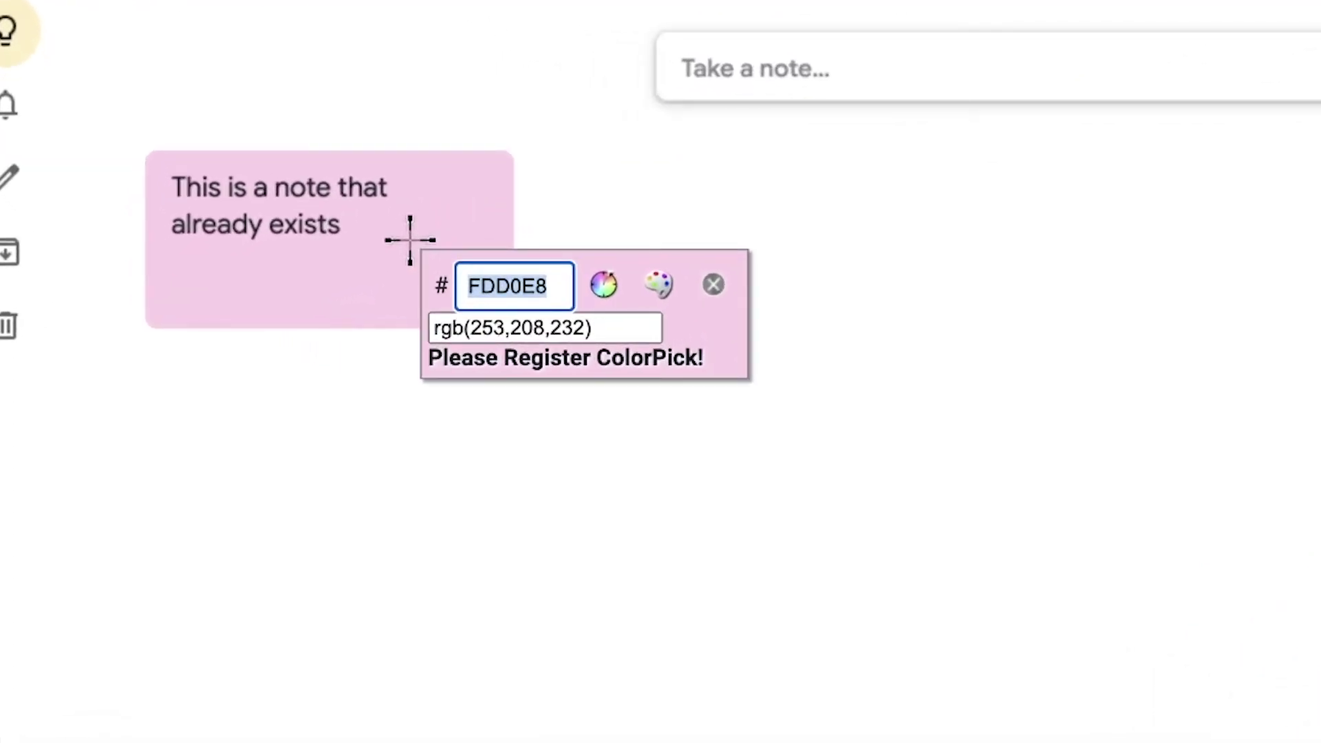
left_click(712, 283)
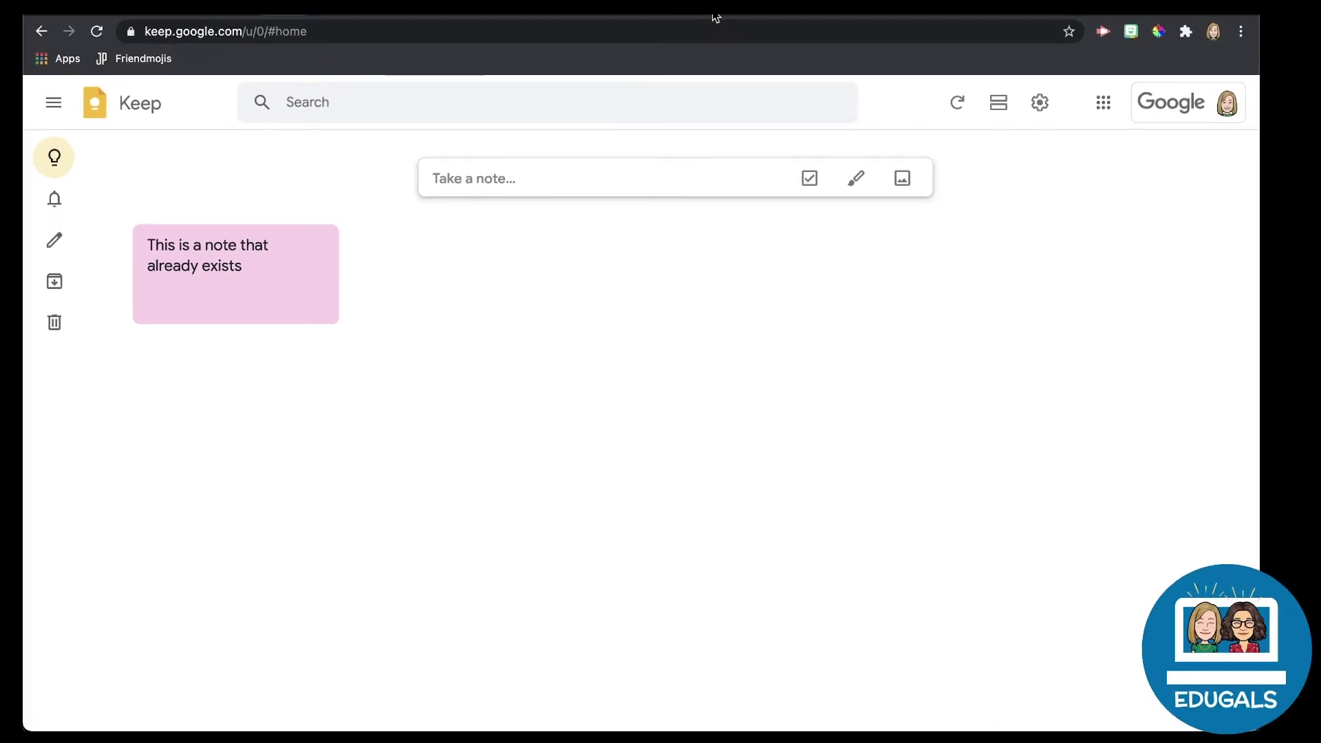
left_click(550, 7)
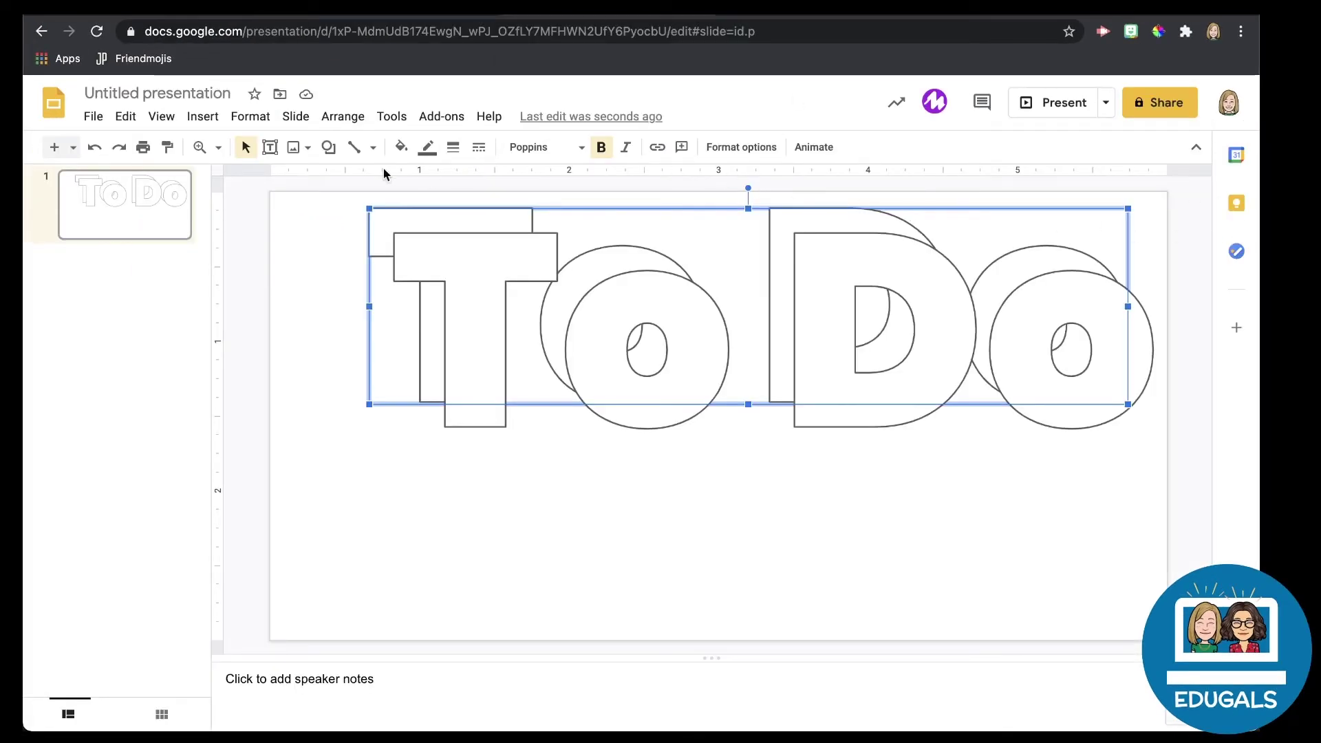
Give the shadow copy of To Do a custom pink fill, hex FDD0E8.
left_click(401, 146)
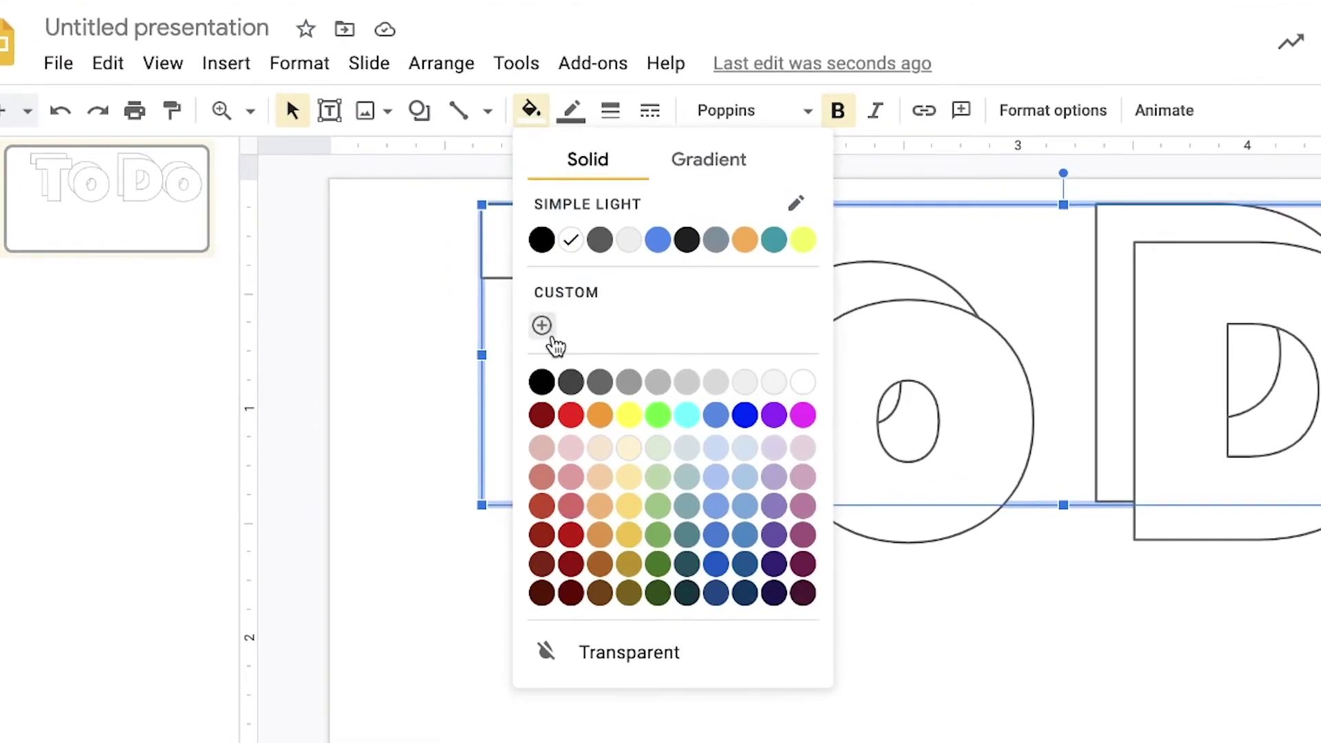
left_click(536, 325)
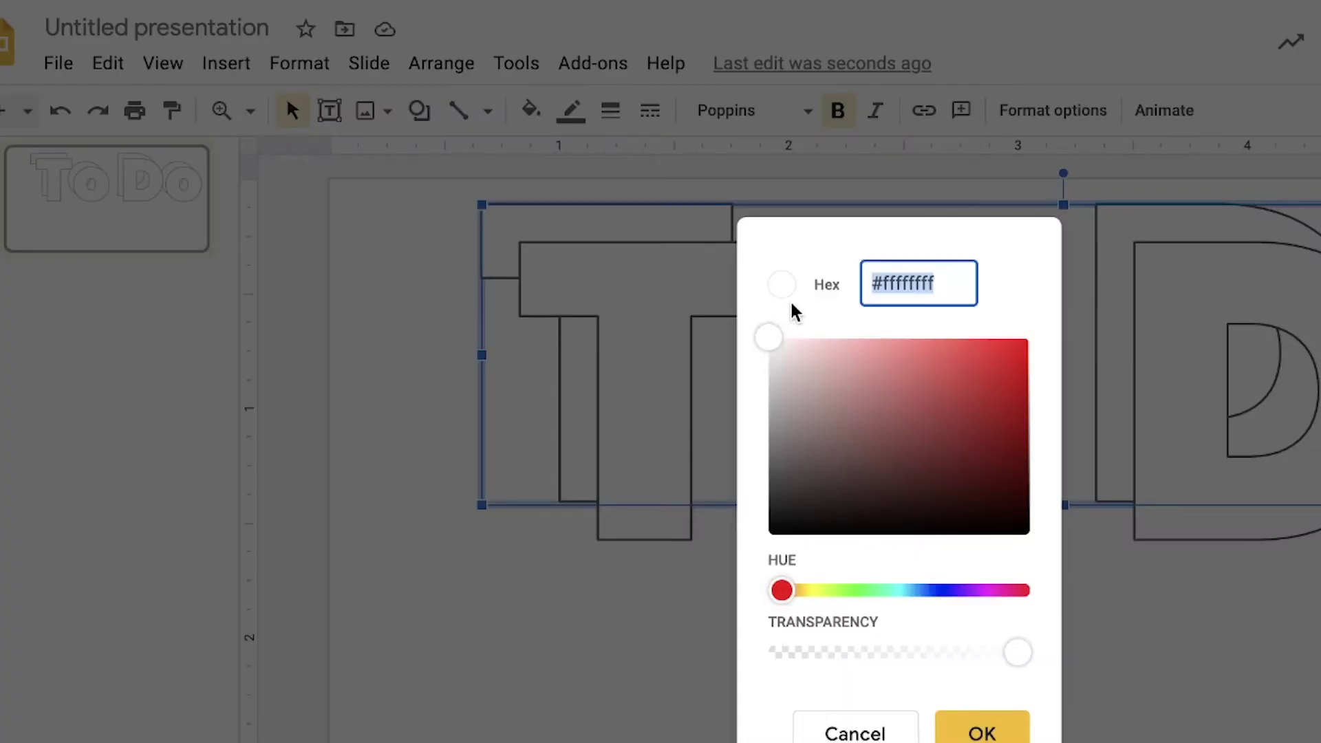
key("ctrl+v")
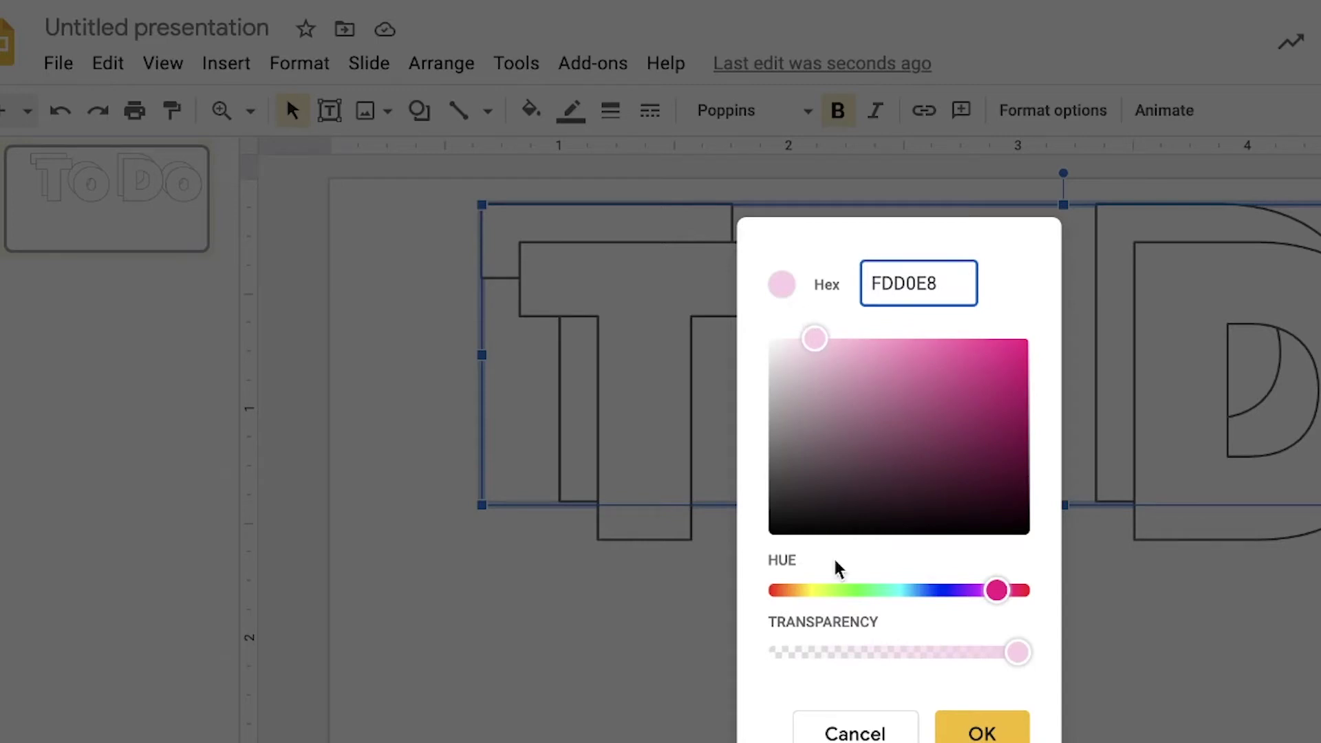
key("Return")
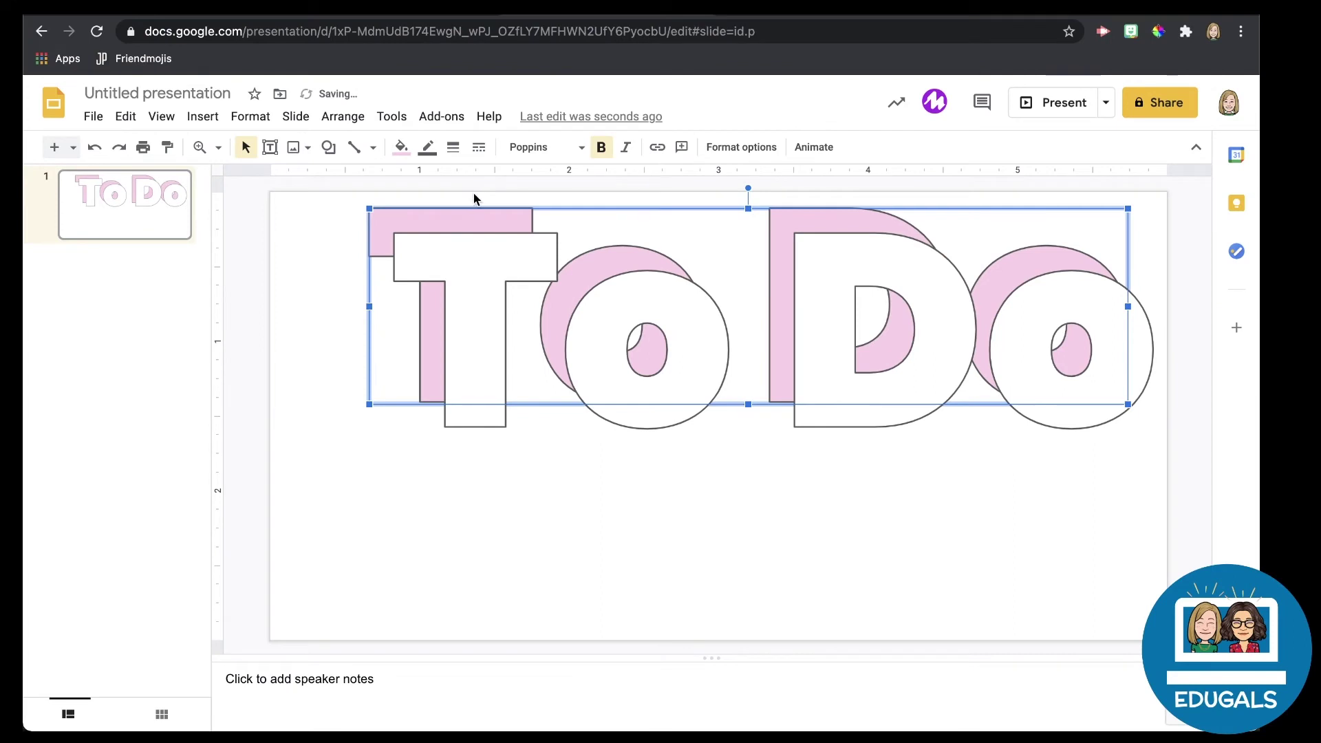
Make the pink copy's border transparent, shift the outlined To Do up-left, and make its fill transparent.
left_click(426, 144)
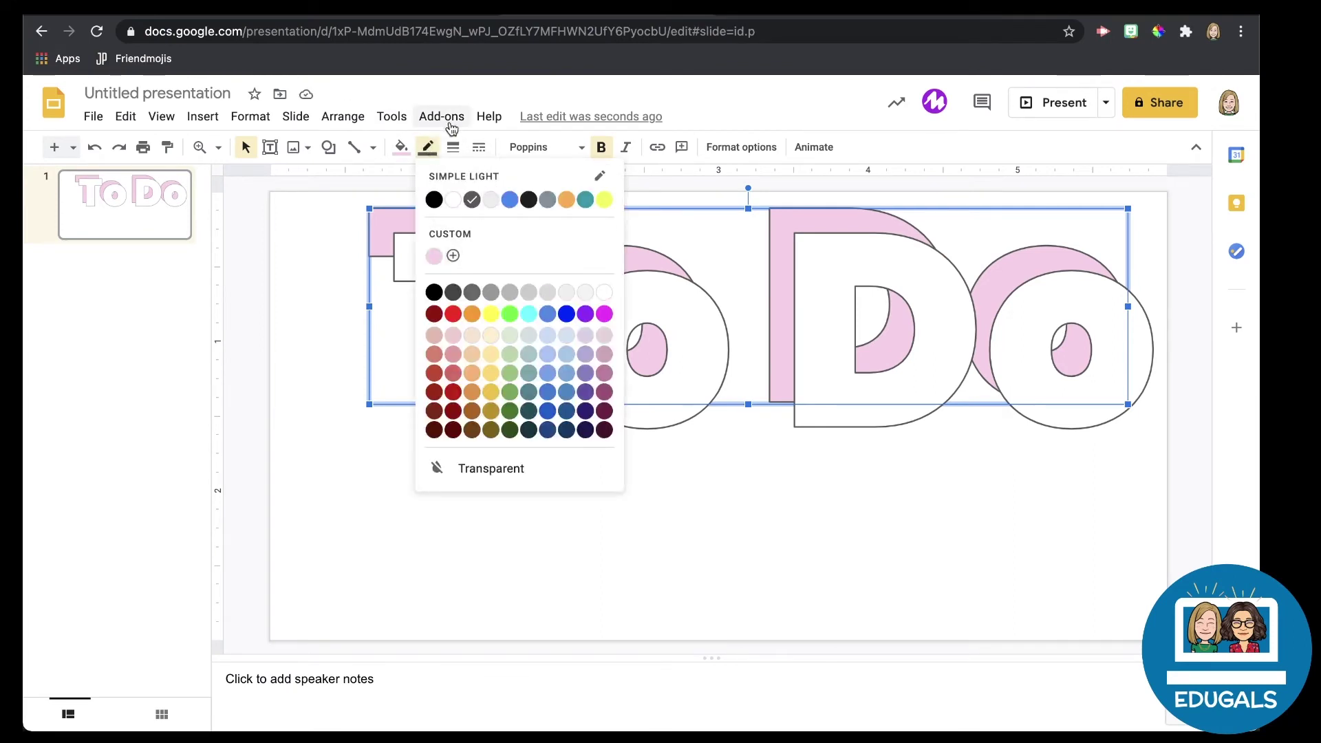
left_click(480, 471)
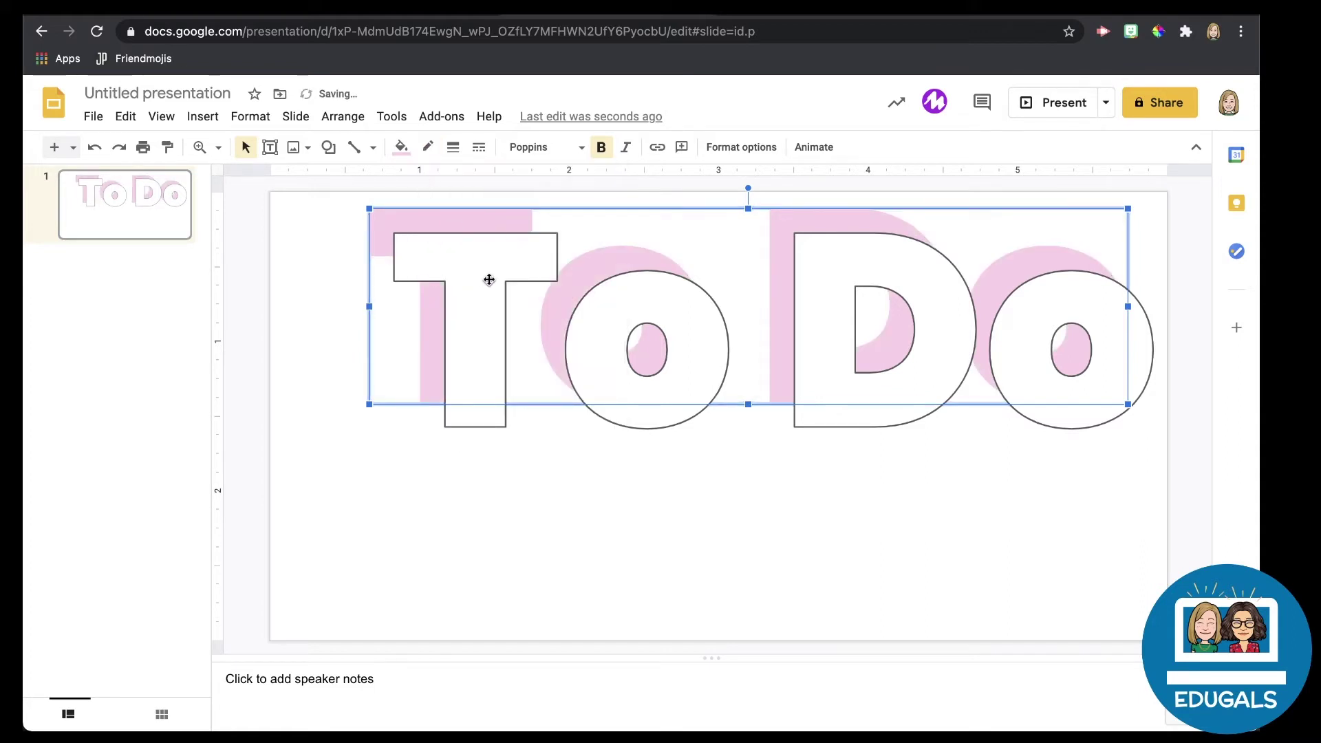
left_click_drag(489, 282, 447, 254)
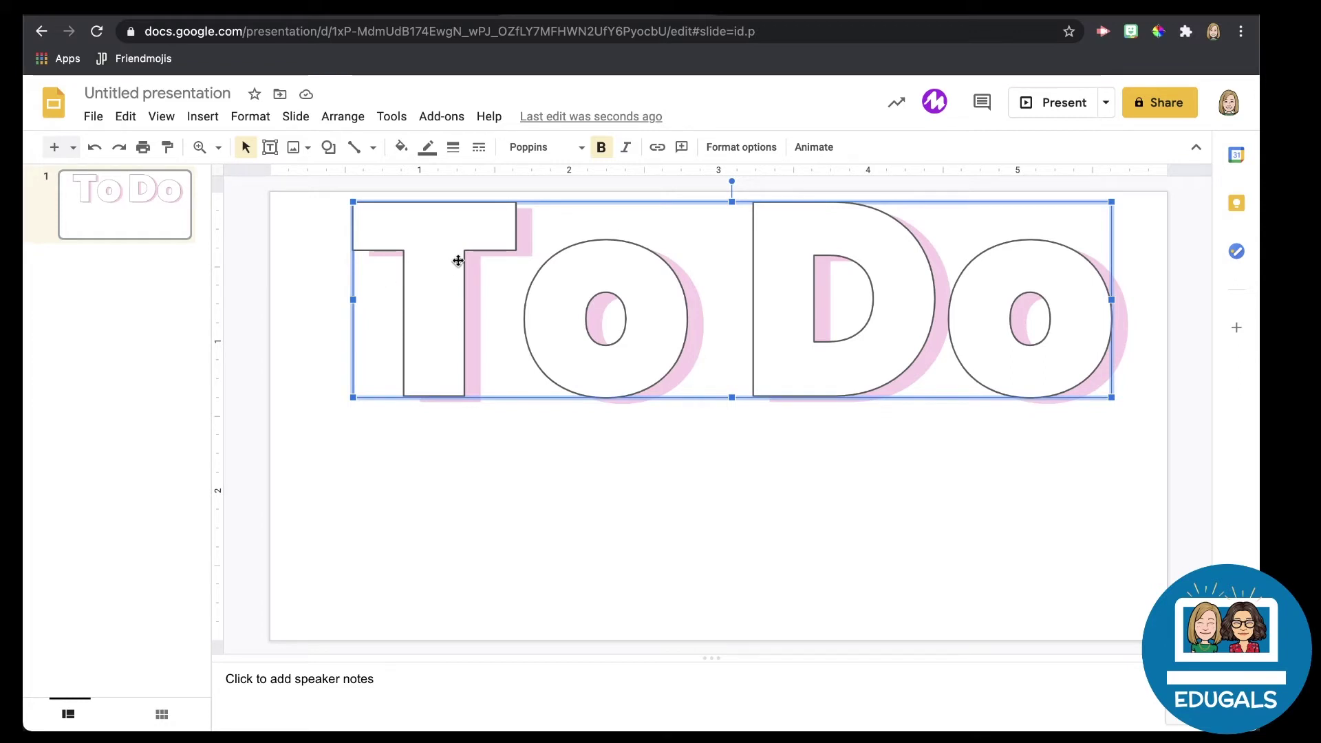
left_click(399, 147)
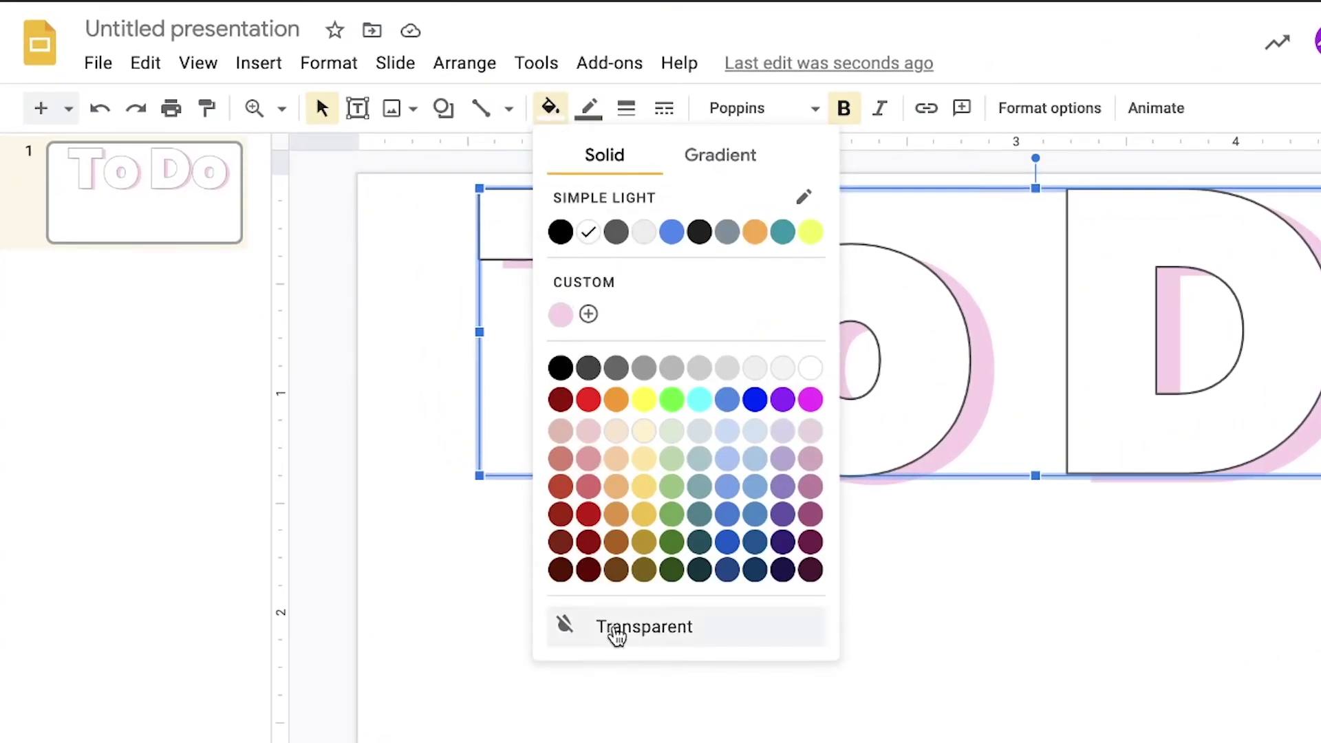
left_click(666, 629)
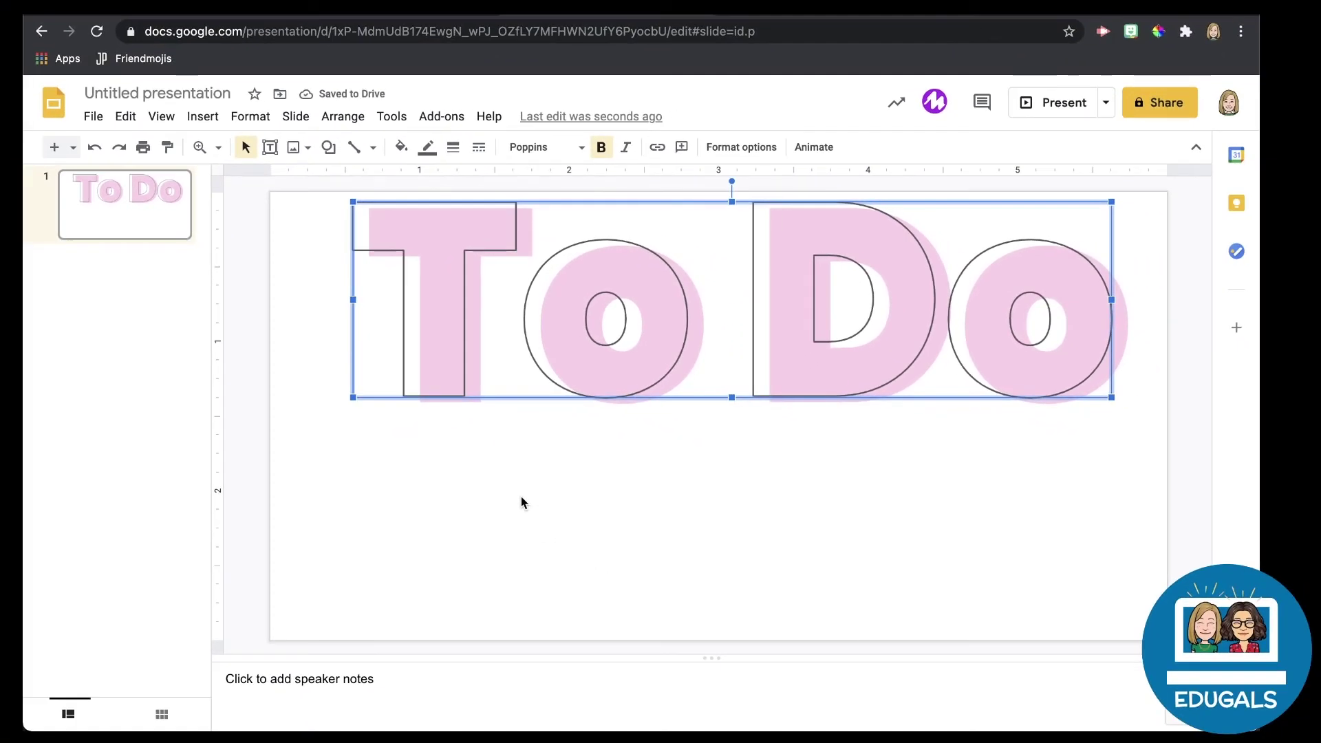
Draw a text box under To Do reading lowercase 'this week', centre-aligned.
left_click(524, 494)
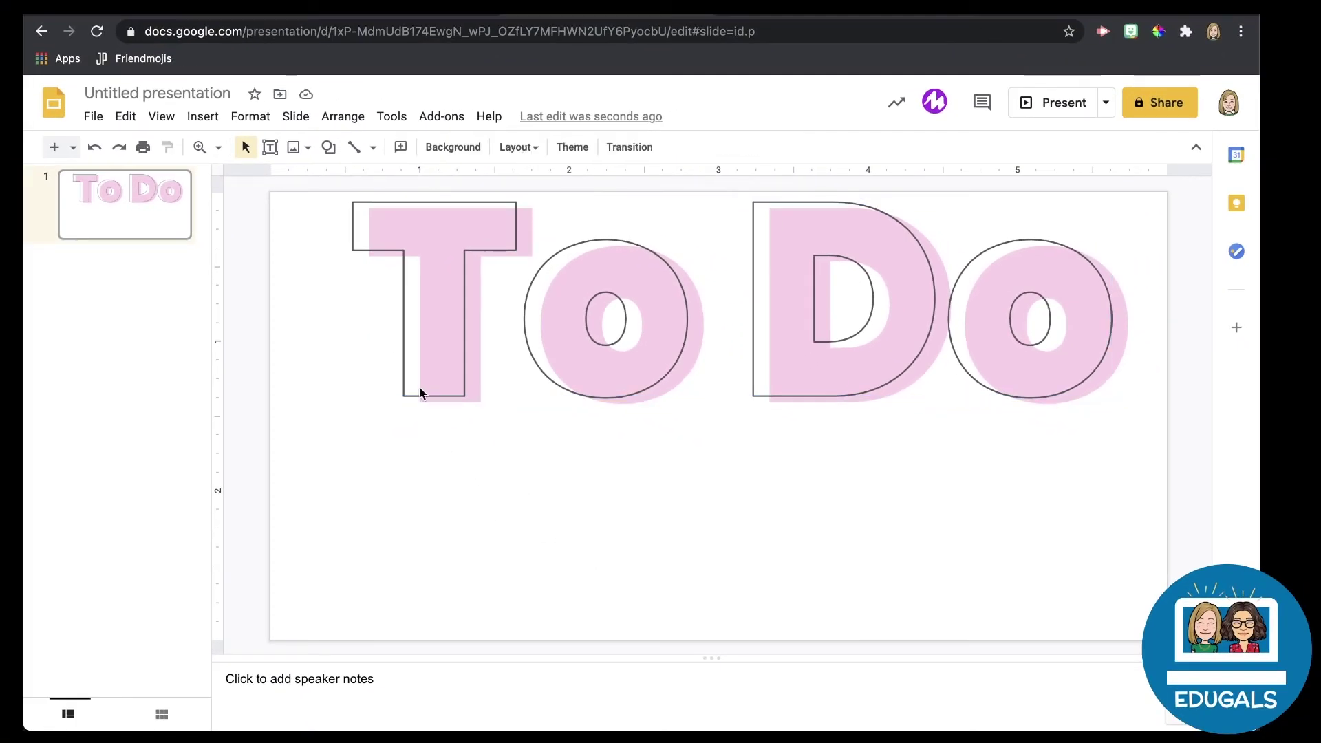
left_click(270, 147)
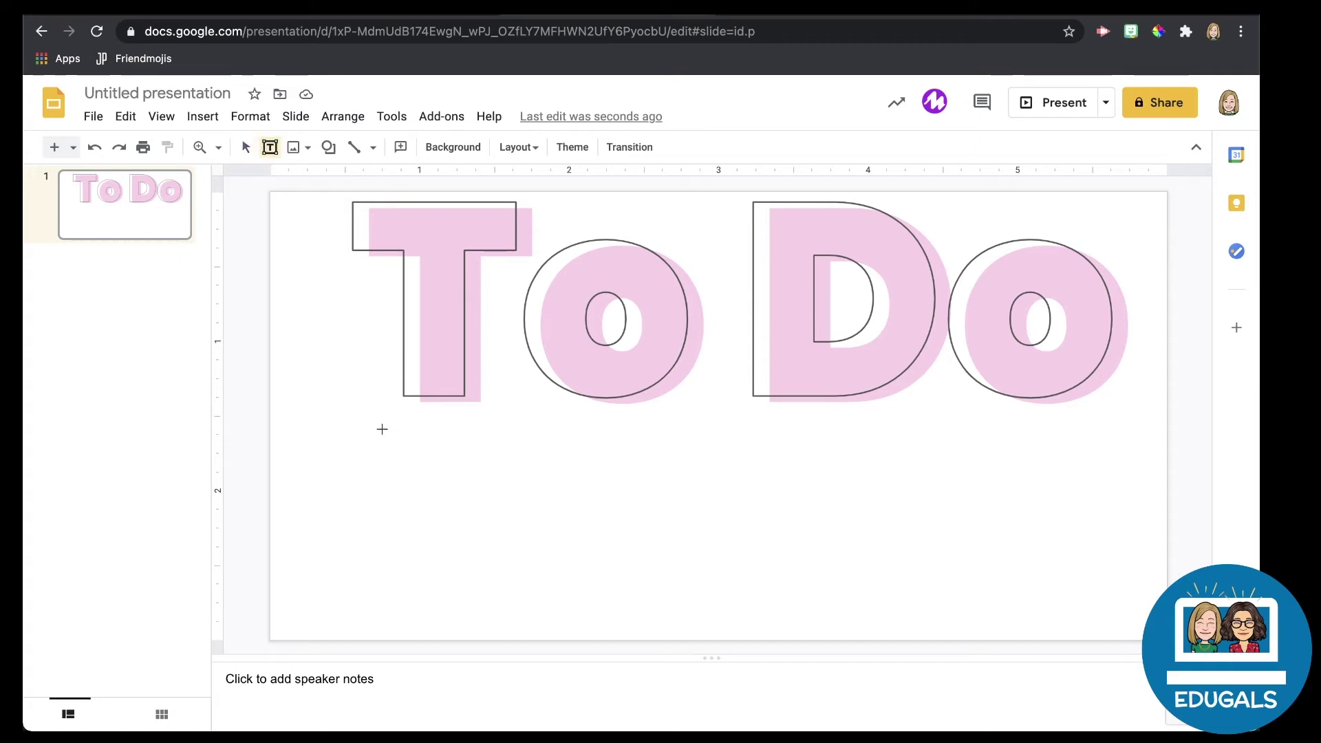
left_click_drag(382, 428, 1088, 554)
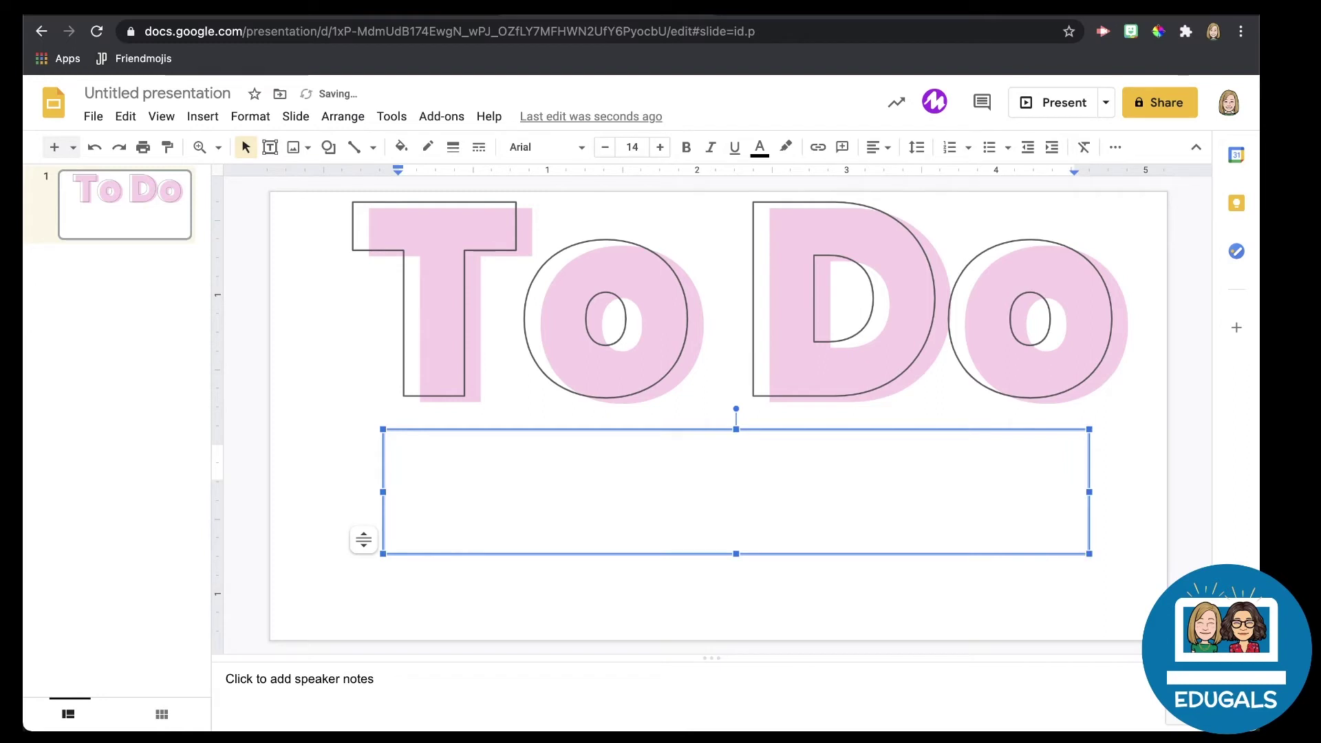
type("this")
key("ctrl+z")
type("week")
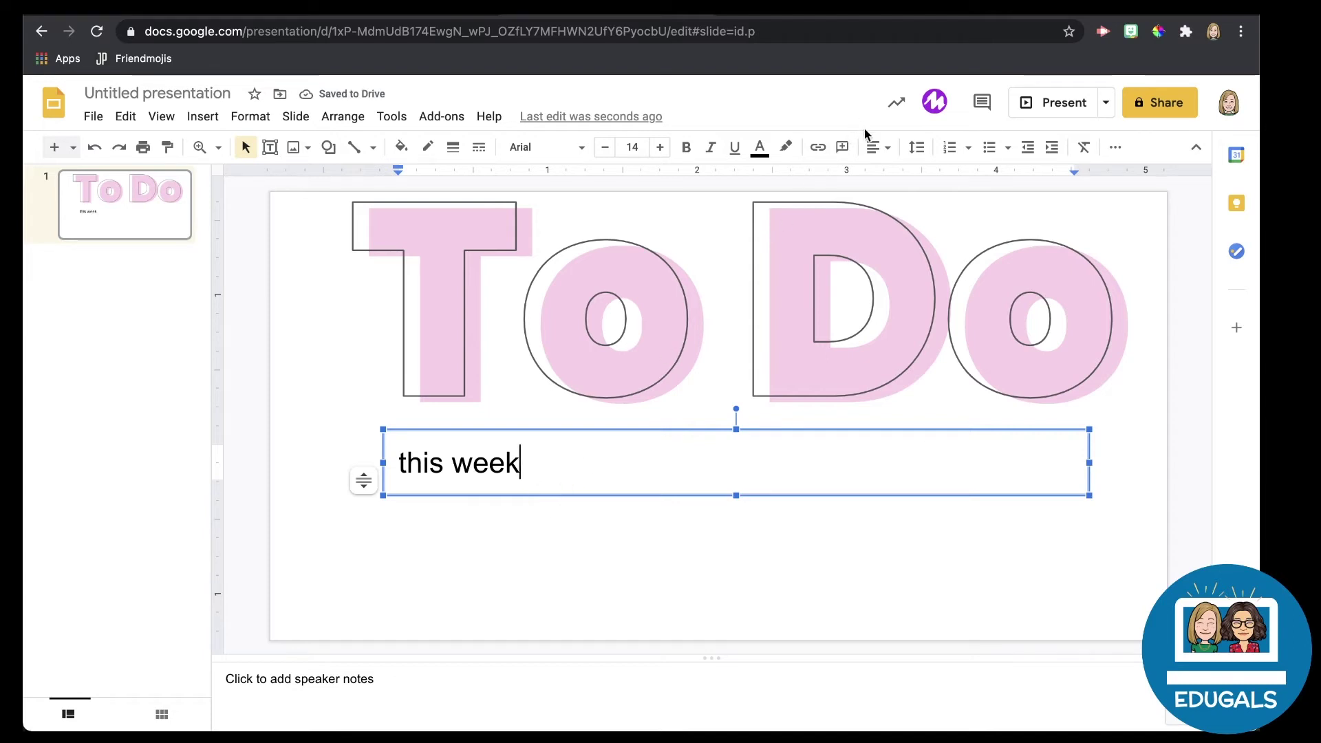
left_click(877, 148)
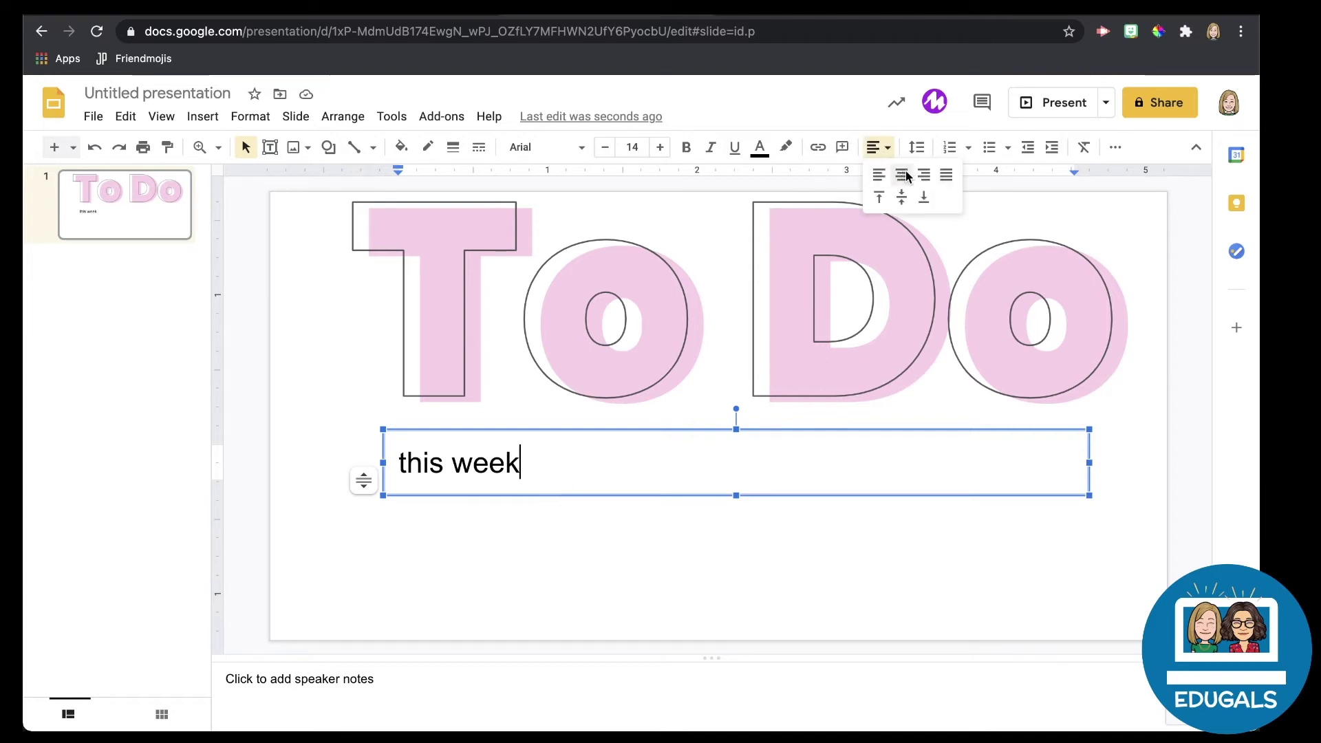
left_click(904, 175)
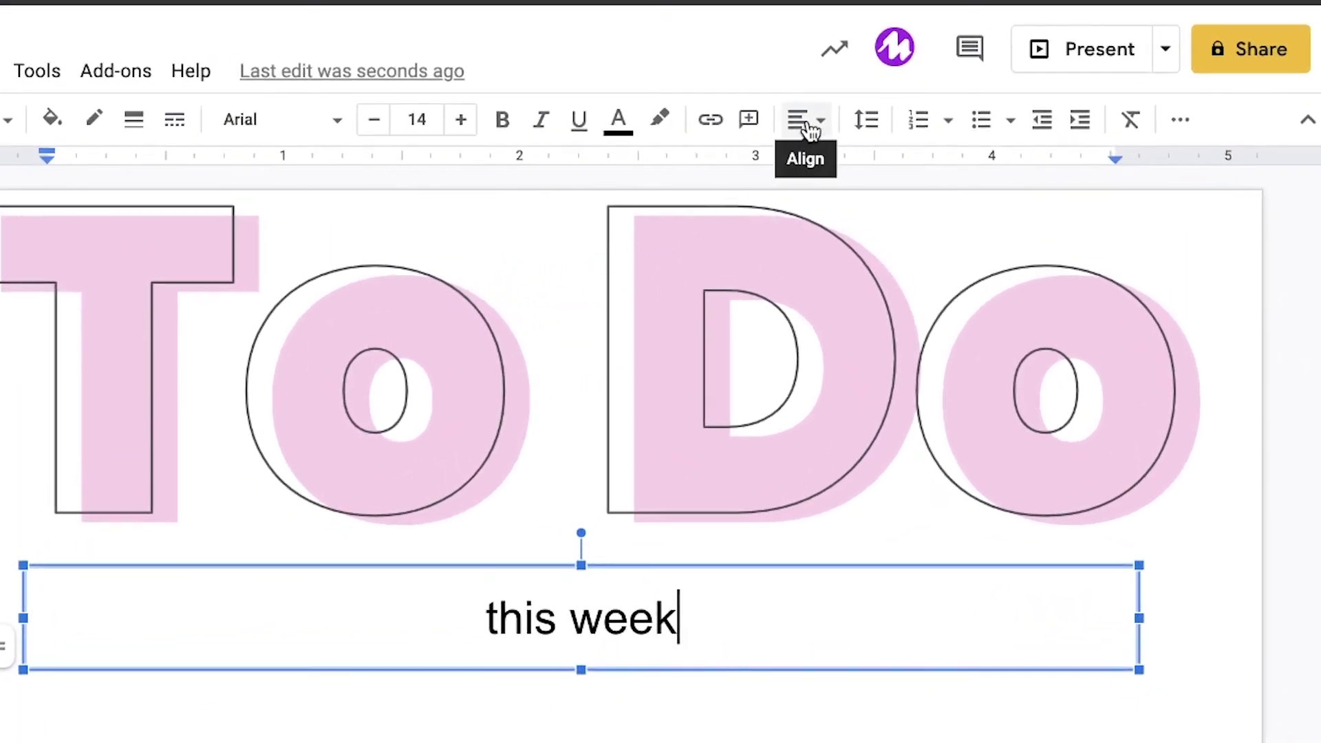
Set 'this week' in Sacramento at size 80 and move it up just beneath To Do.
left_click(281, 128)
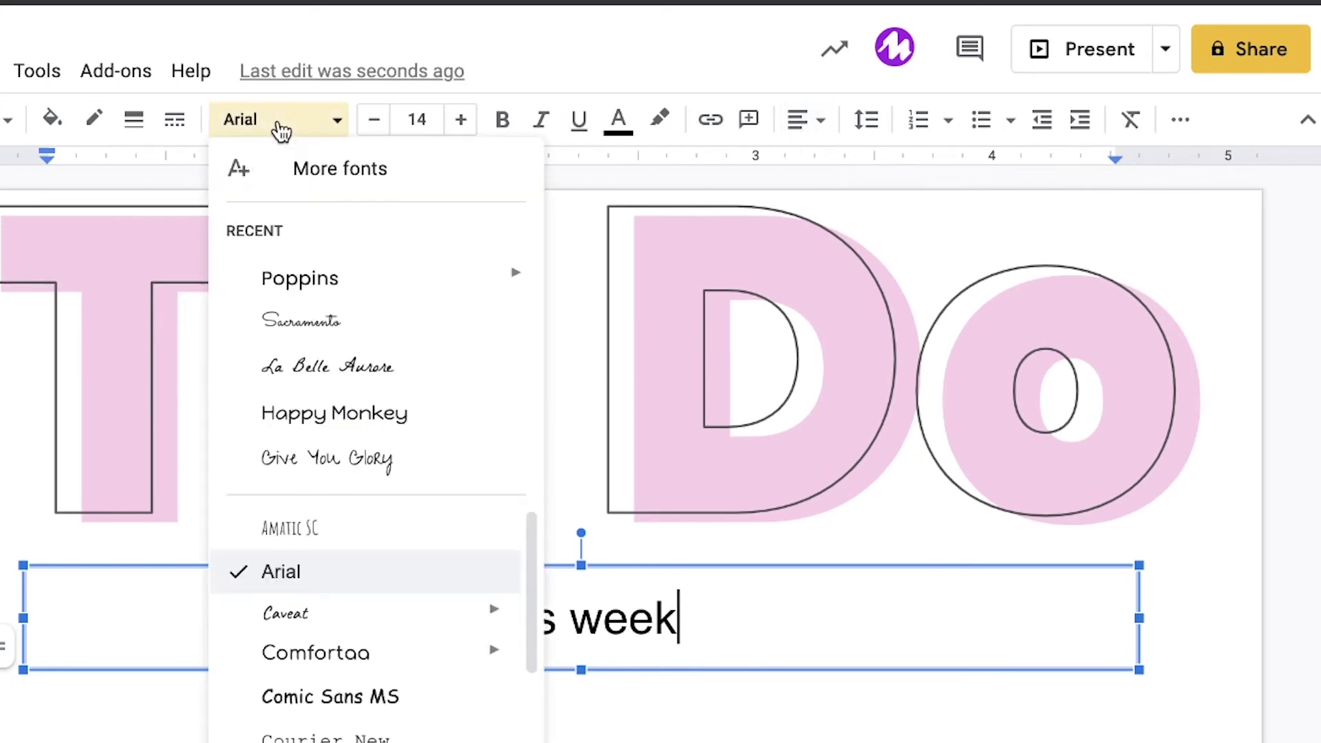
left_click(318, 332)
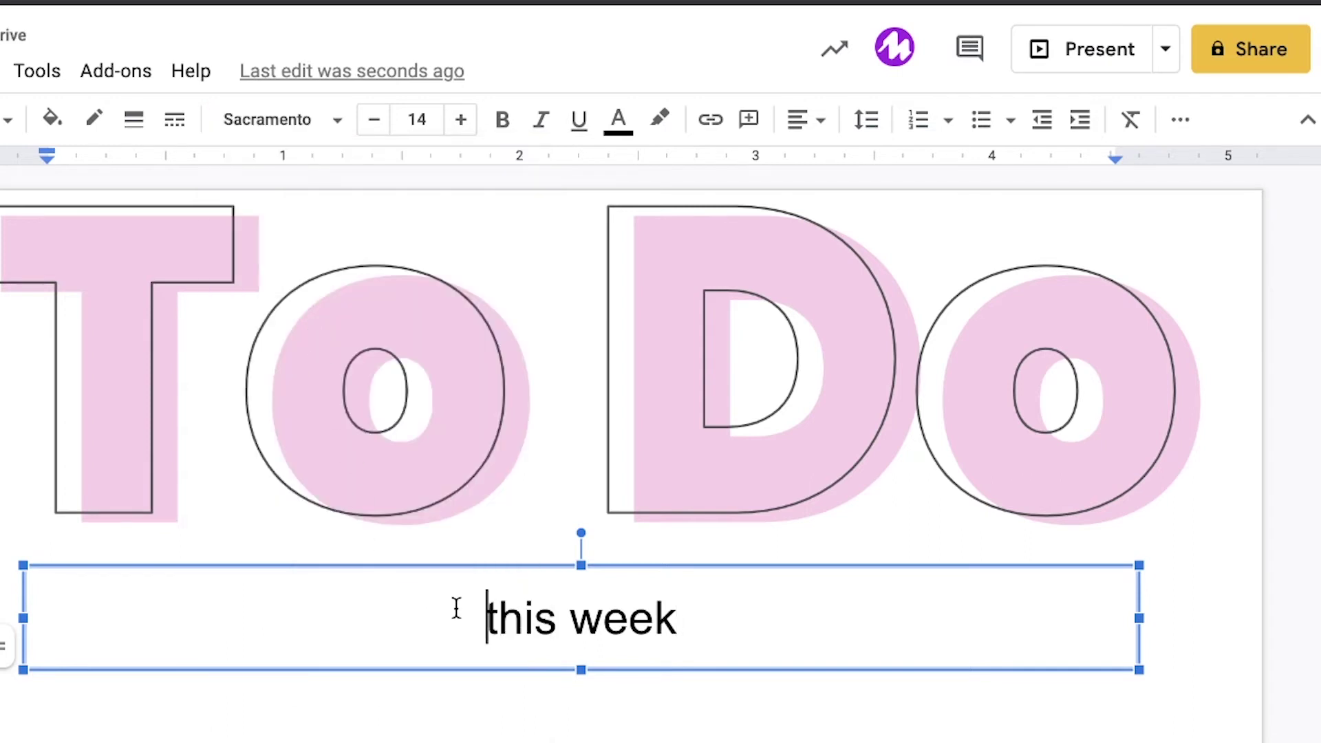
left_click_drag(486, 616, 716, 617)
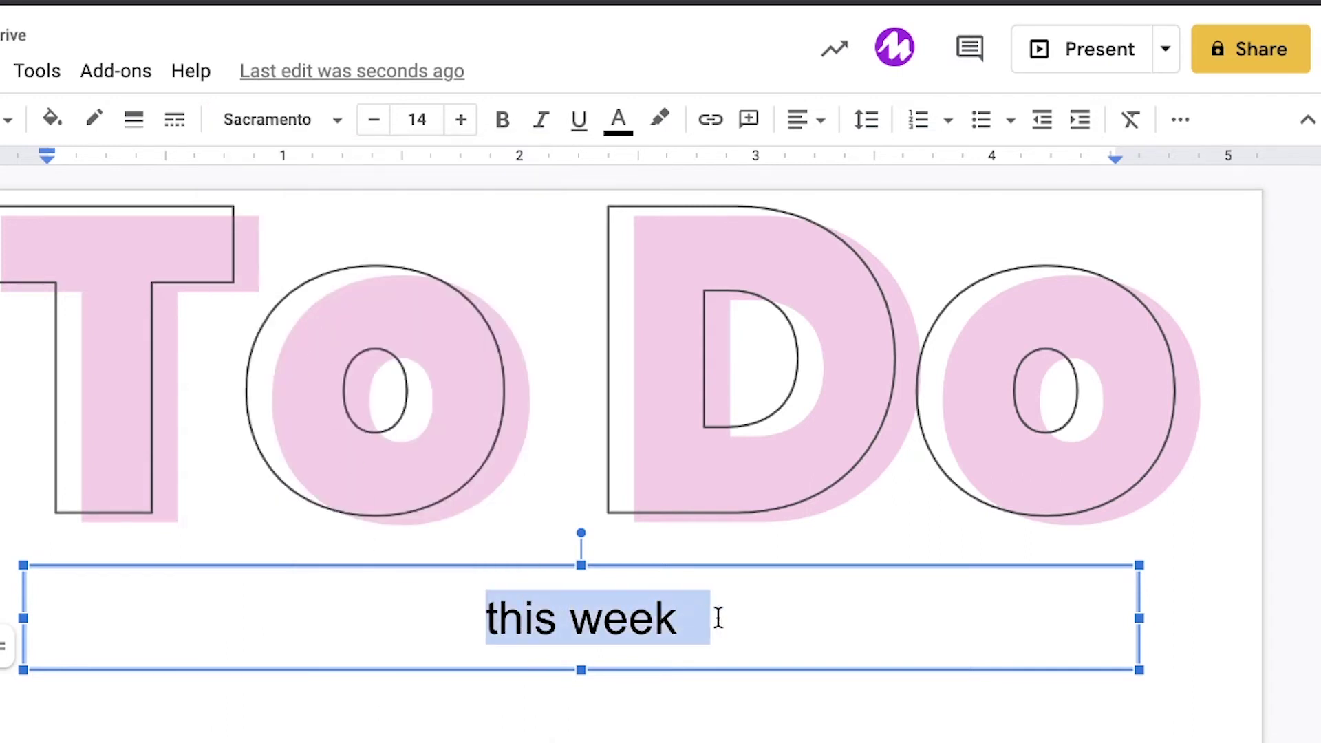
left_click(266, 119)
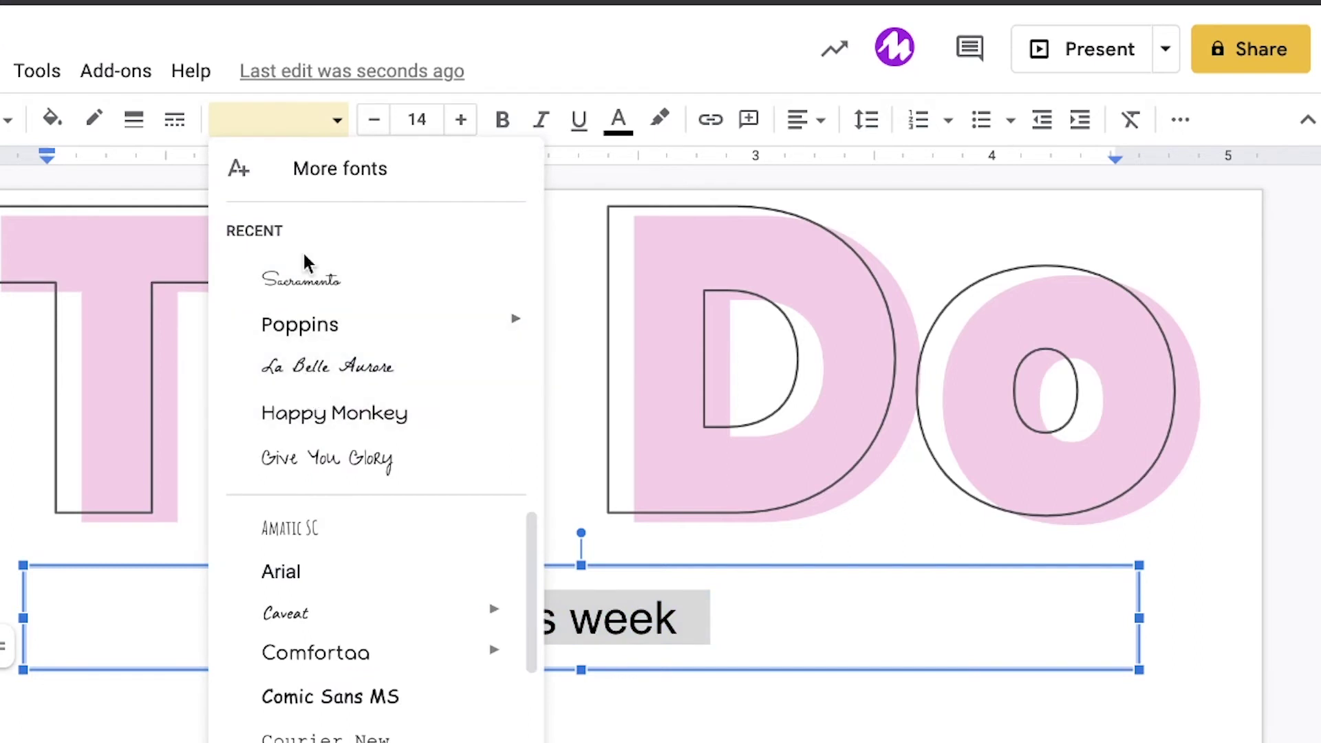
left_click(303, 278)
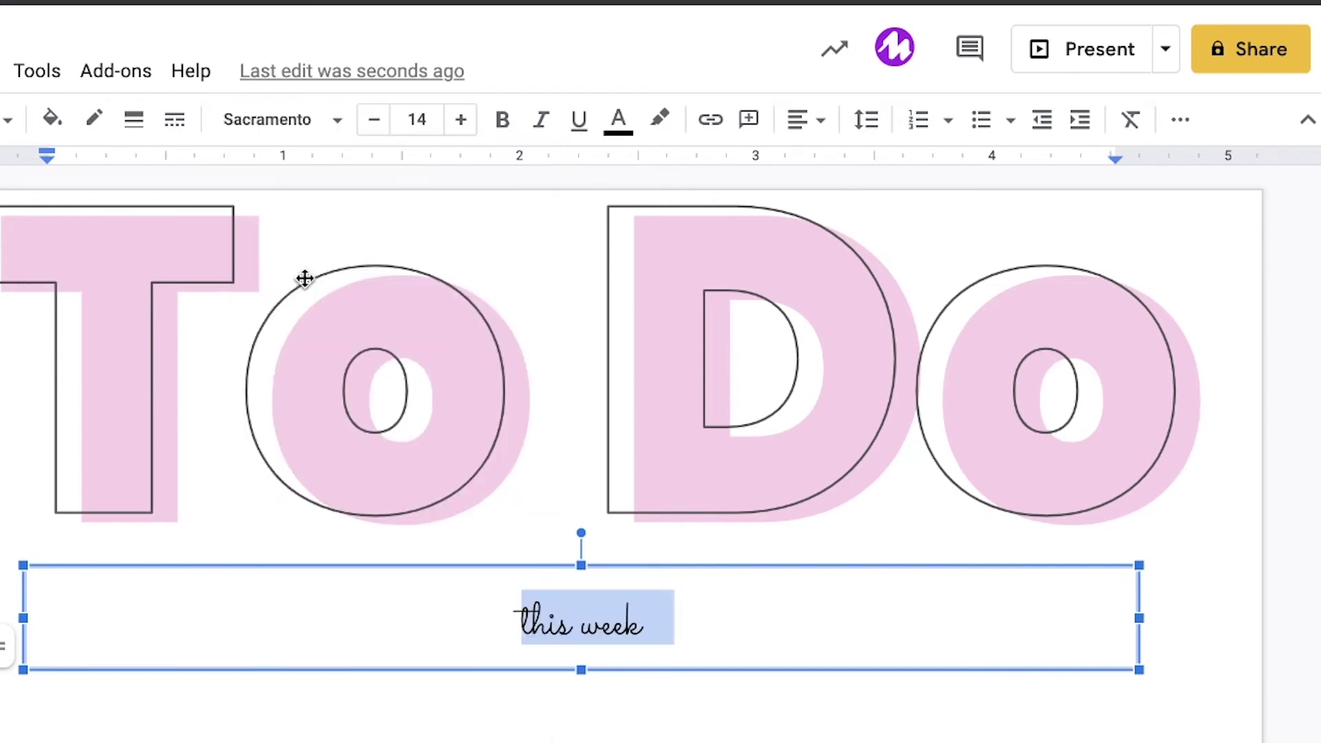
left_click(433, 114)
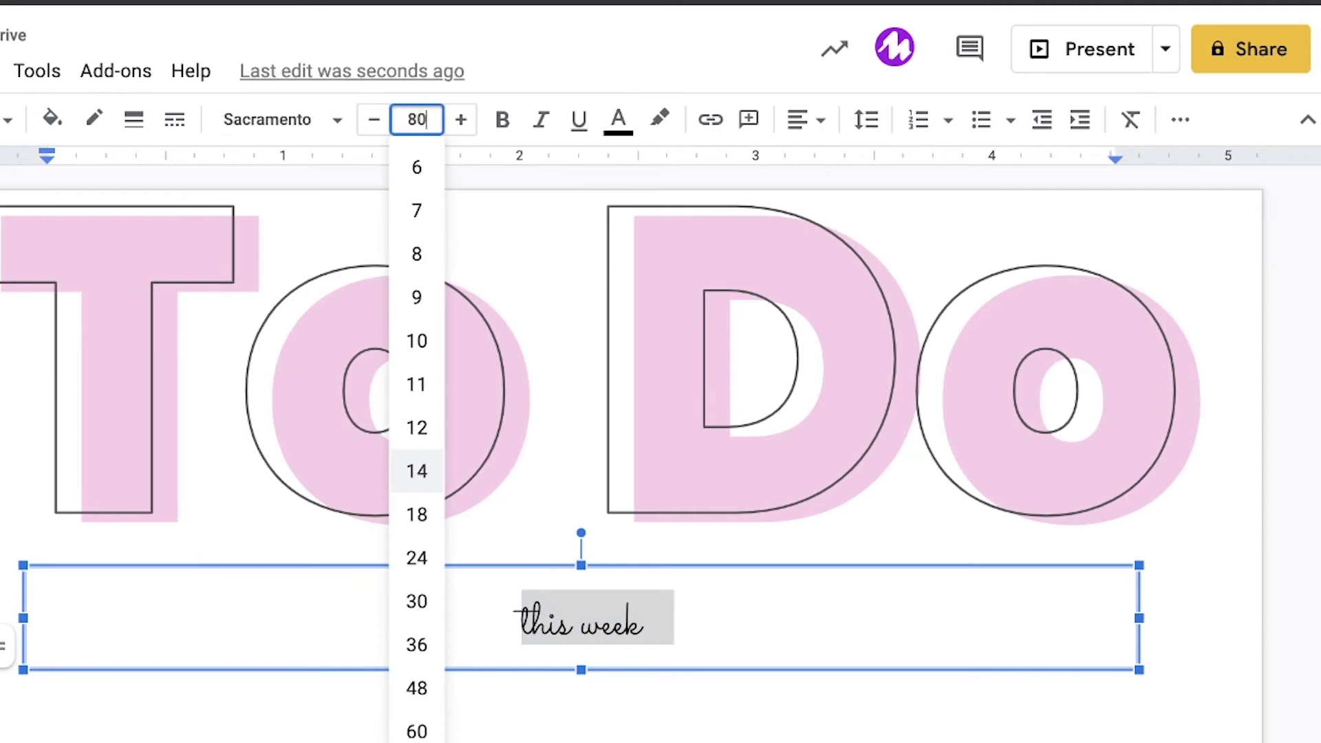
key("Return")
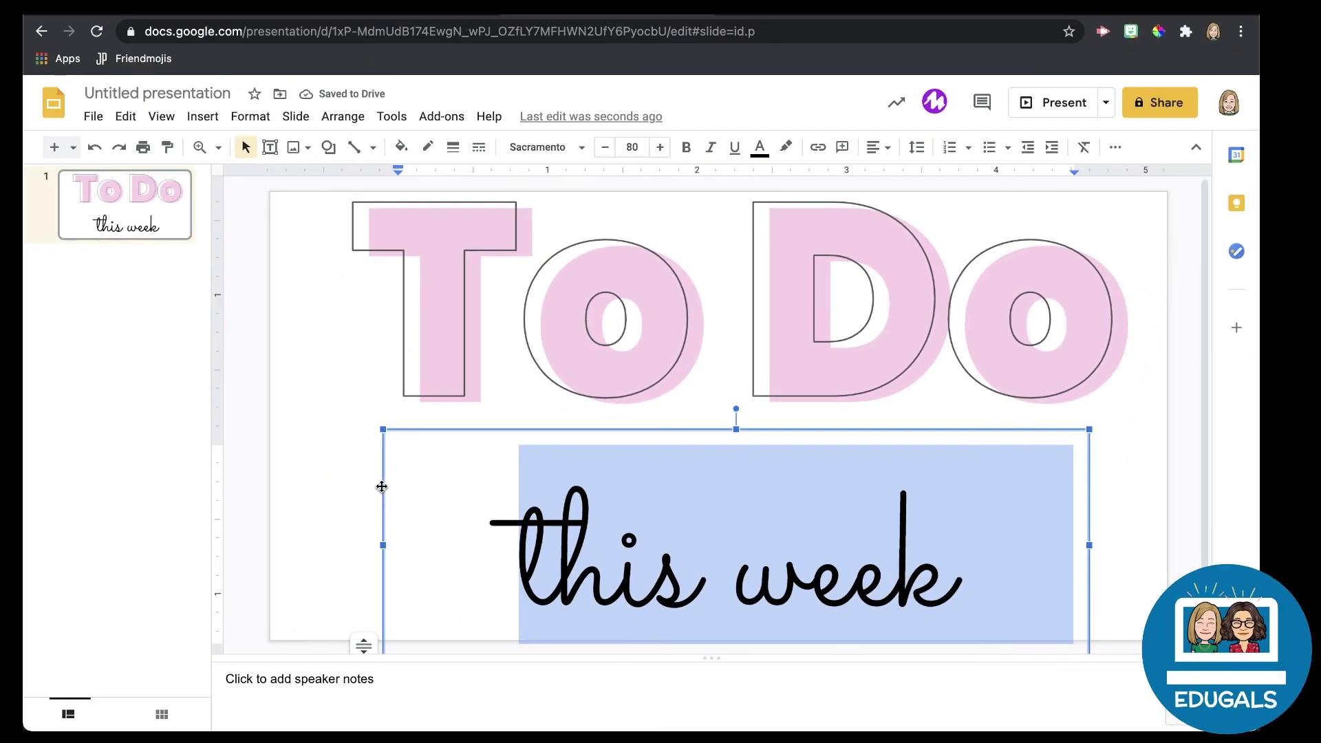
left_click_drag(381, 487, 373, 406)
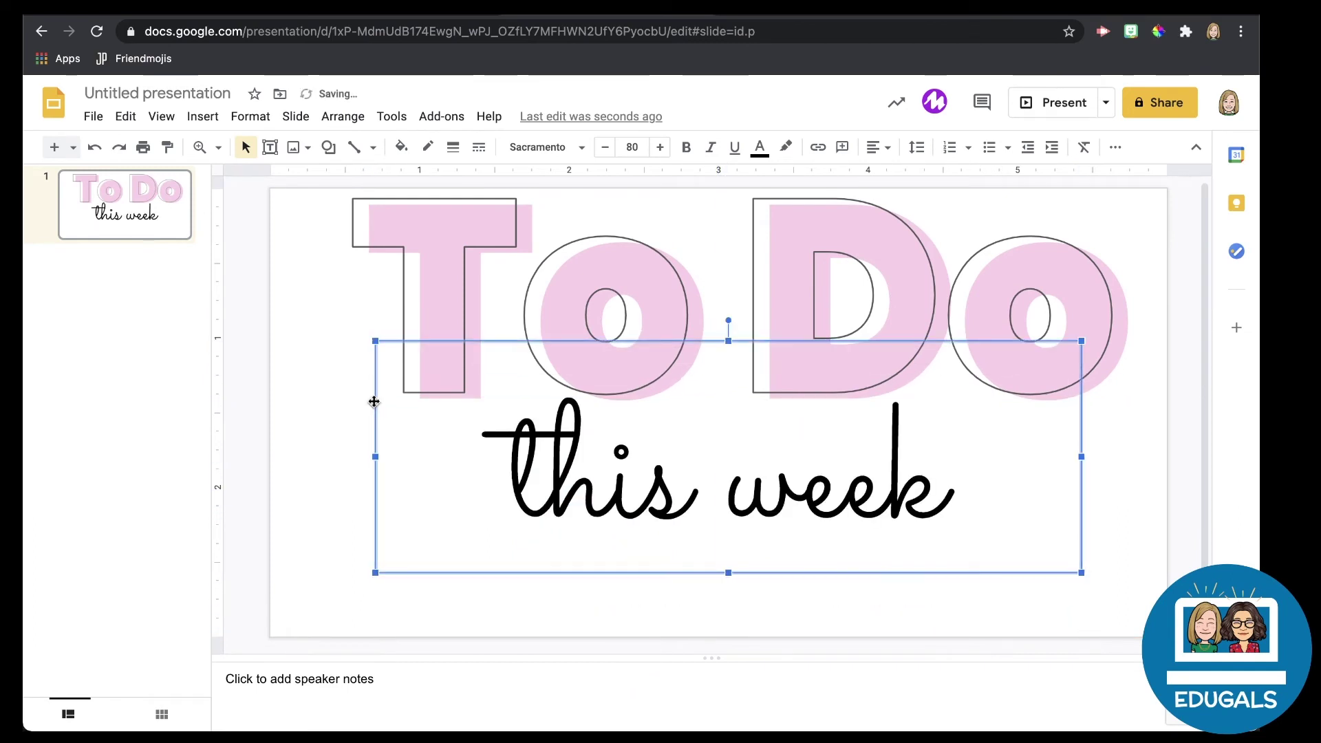
left_click(246, 467)
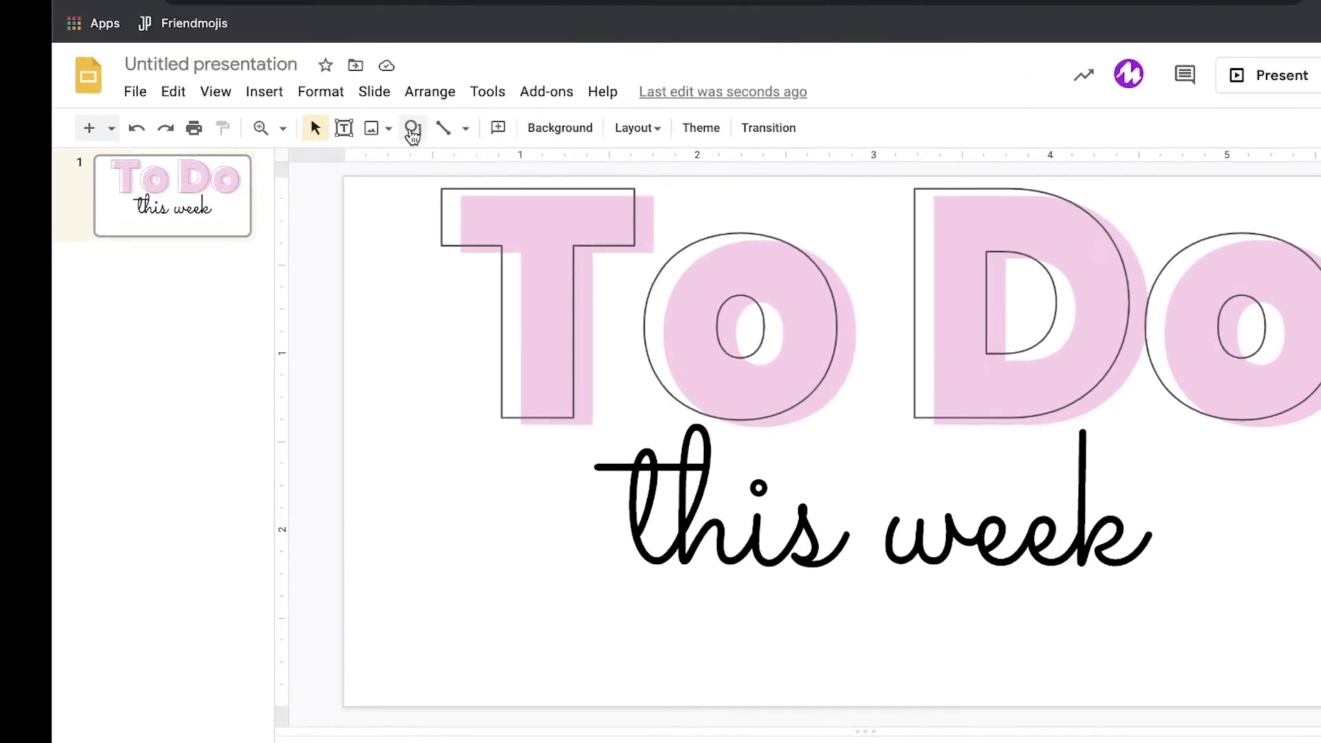
Draw a rectangle stretched across the bottom of the slide below 'this week'.
left_click(328, 147)
mouse_move(550, 156)
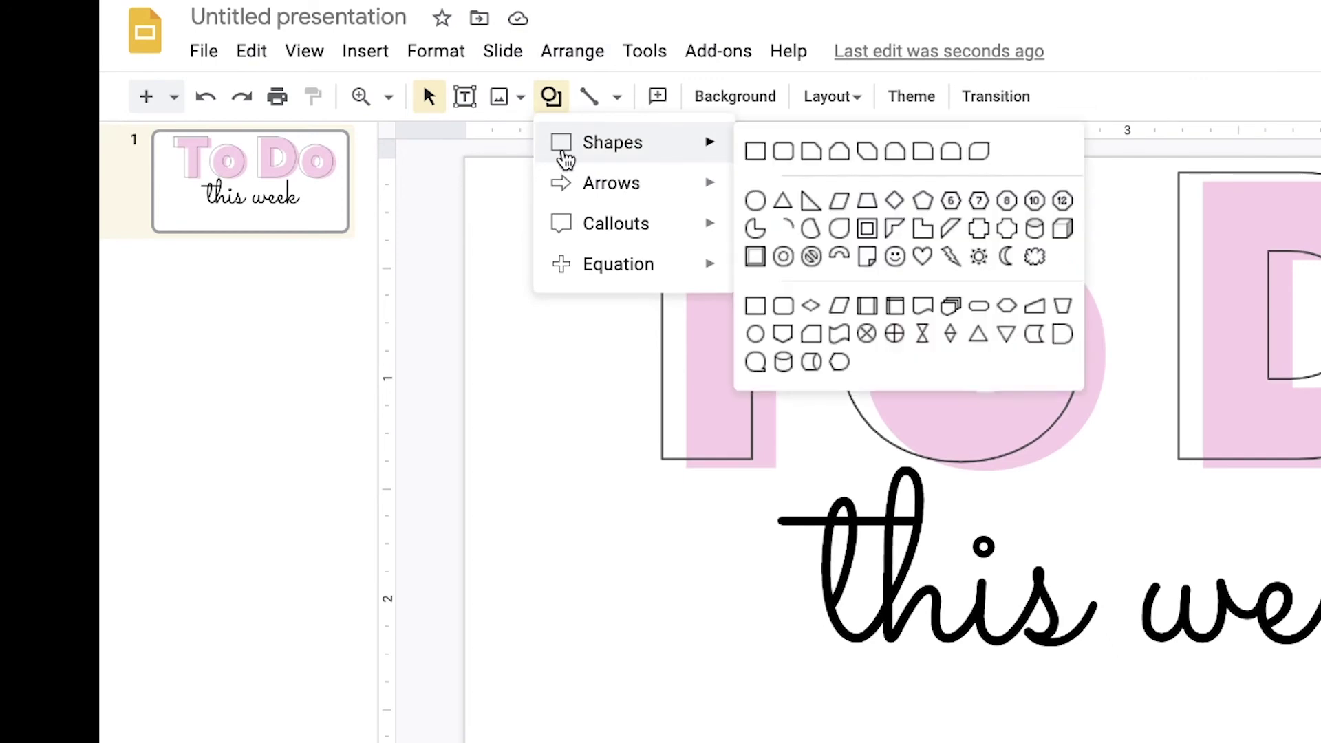
left_click(755, 152)
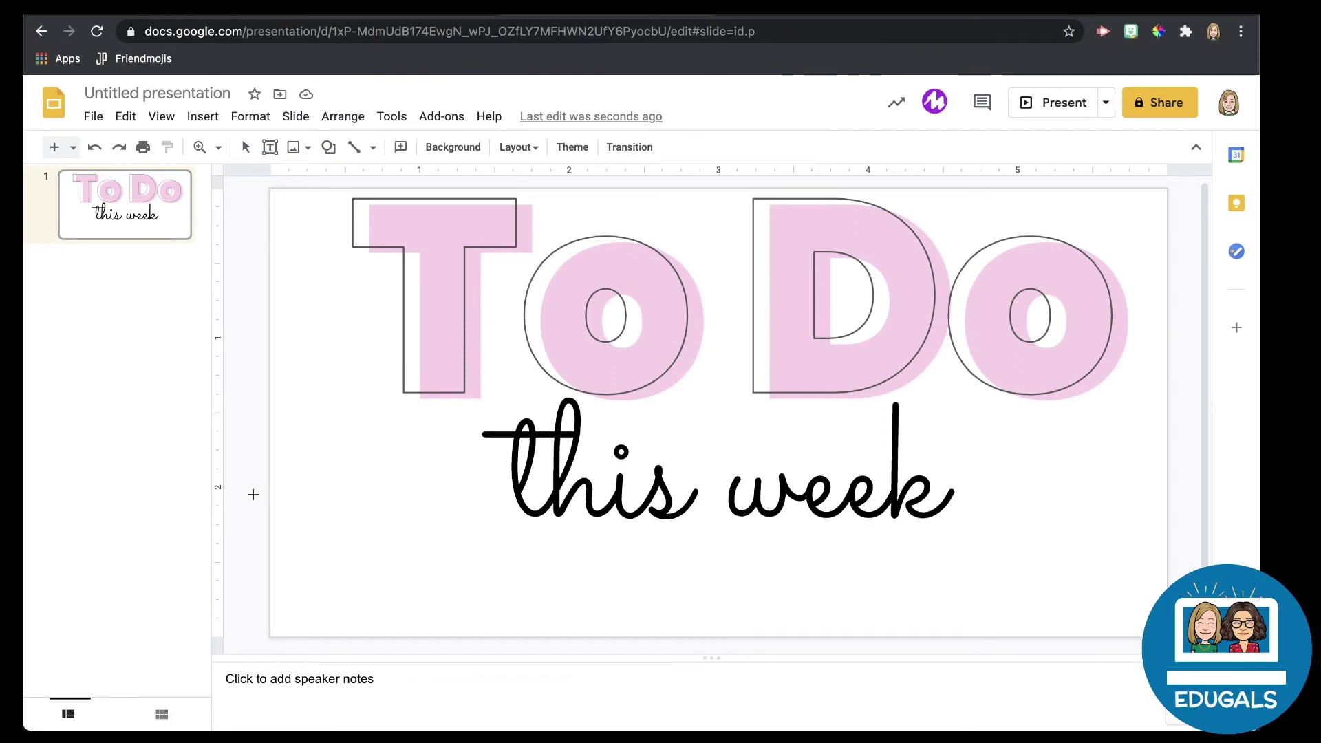
left_click_drag(323, 537, 1276, 614)
left_click_drag(1067, 561, 1181, 646)
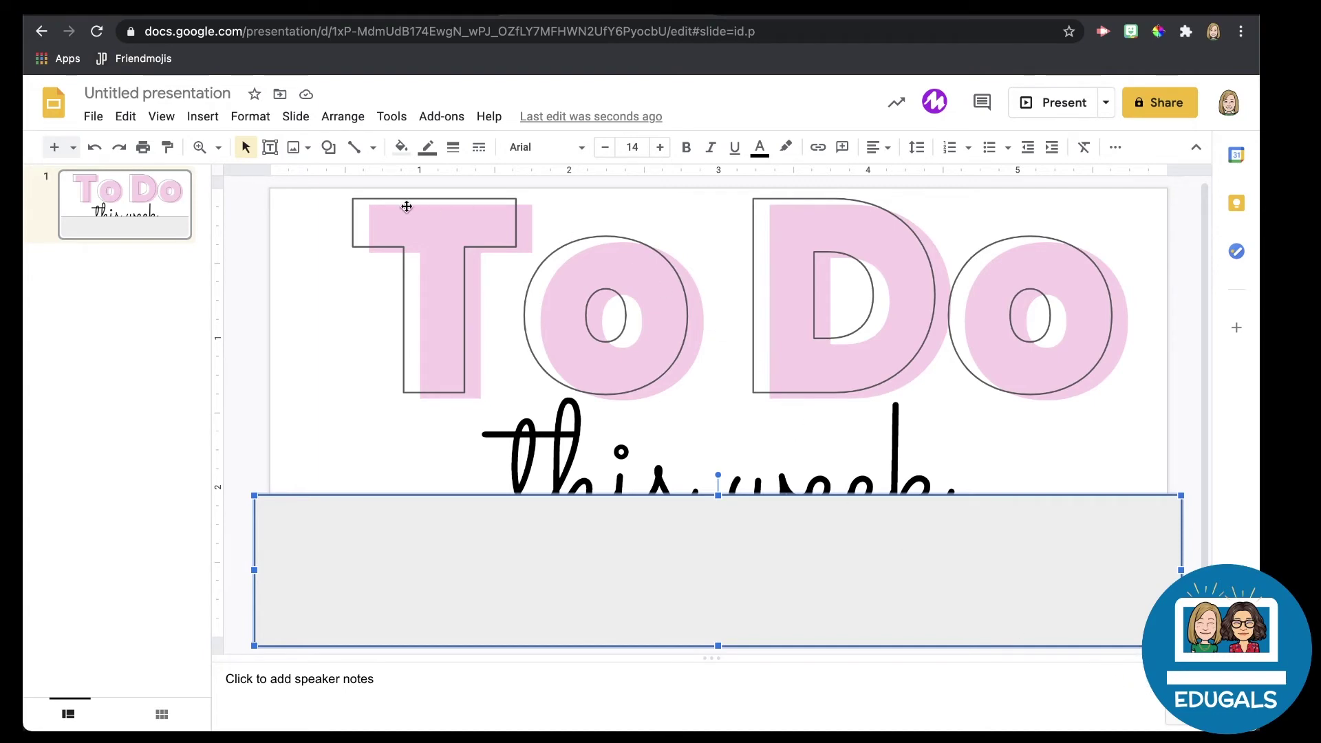
Fill the rectangle custom pink, make its border transparent, and send it behind the text.
left_click(401, 147)
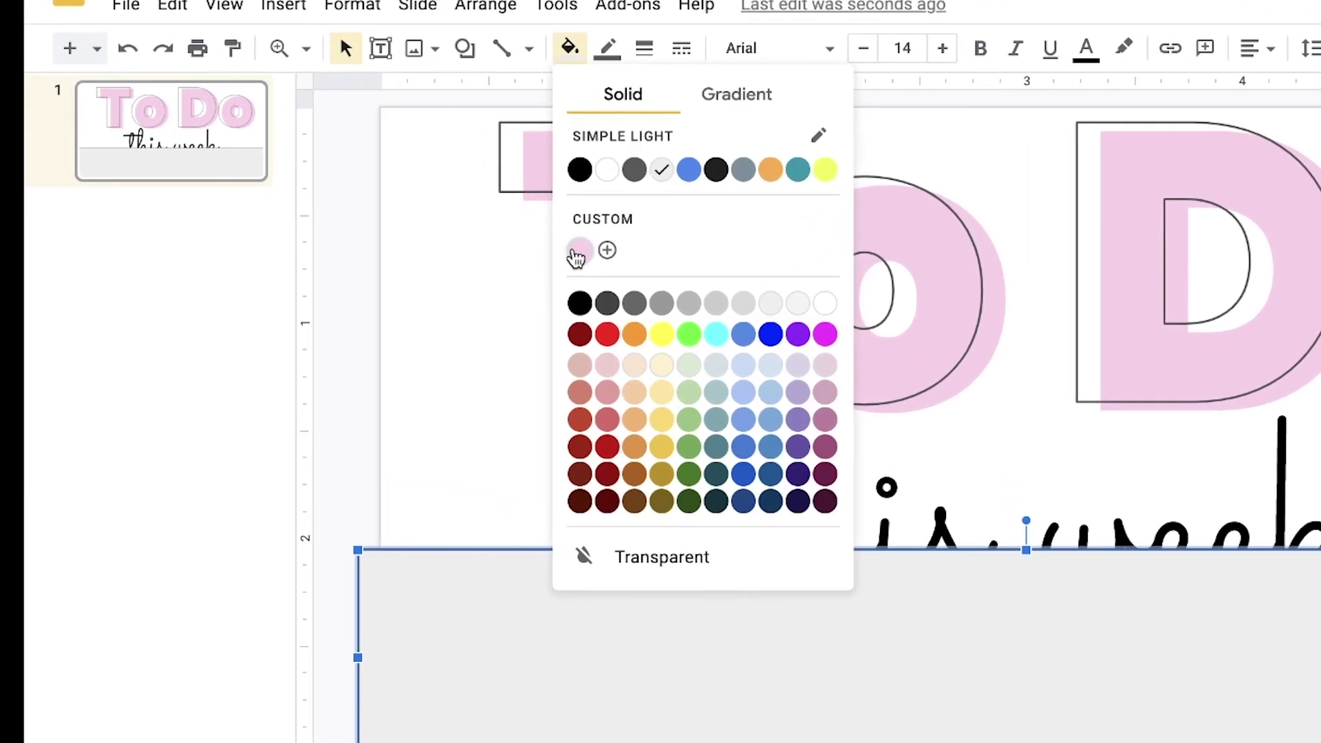
left_click(578, 252)
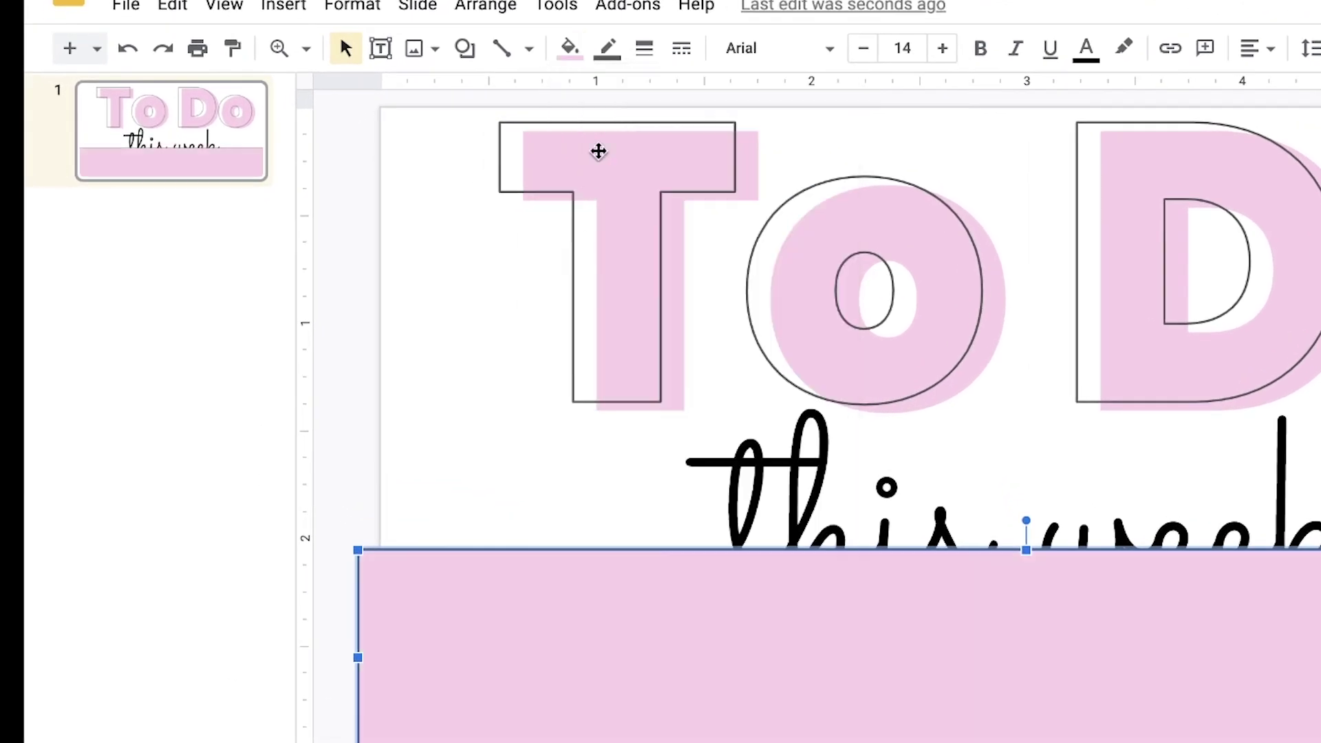
left_click(607, 49)
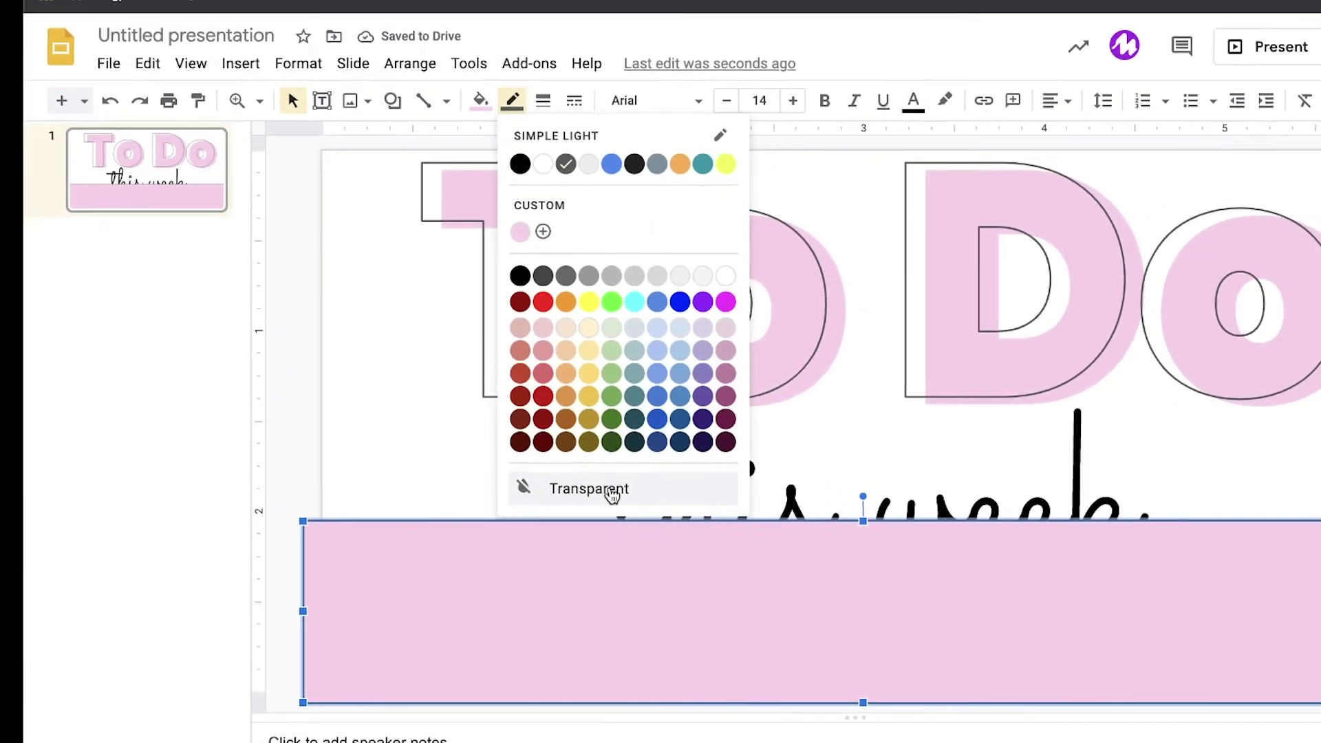
left_click(611, 490)
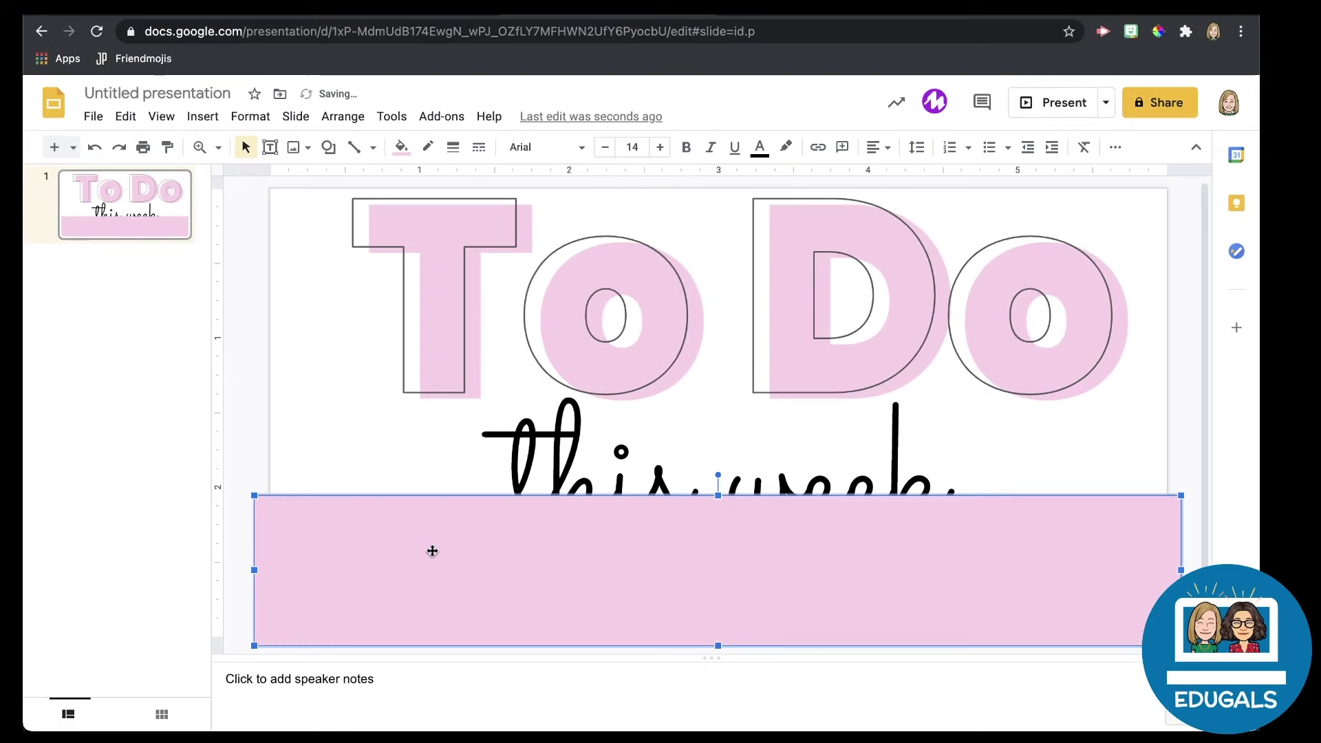
right_click(561, 548)
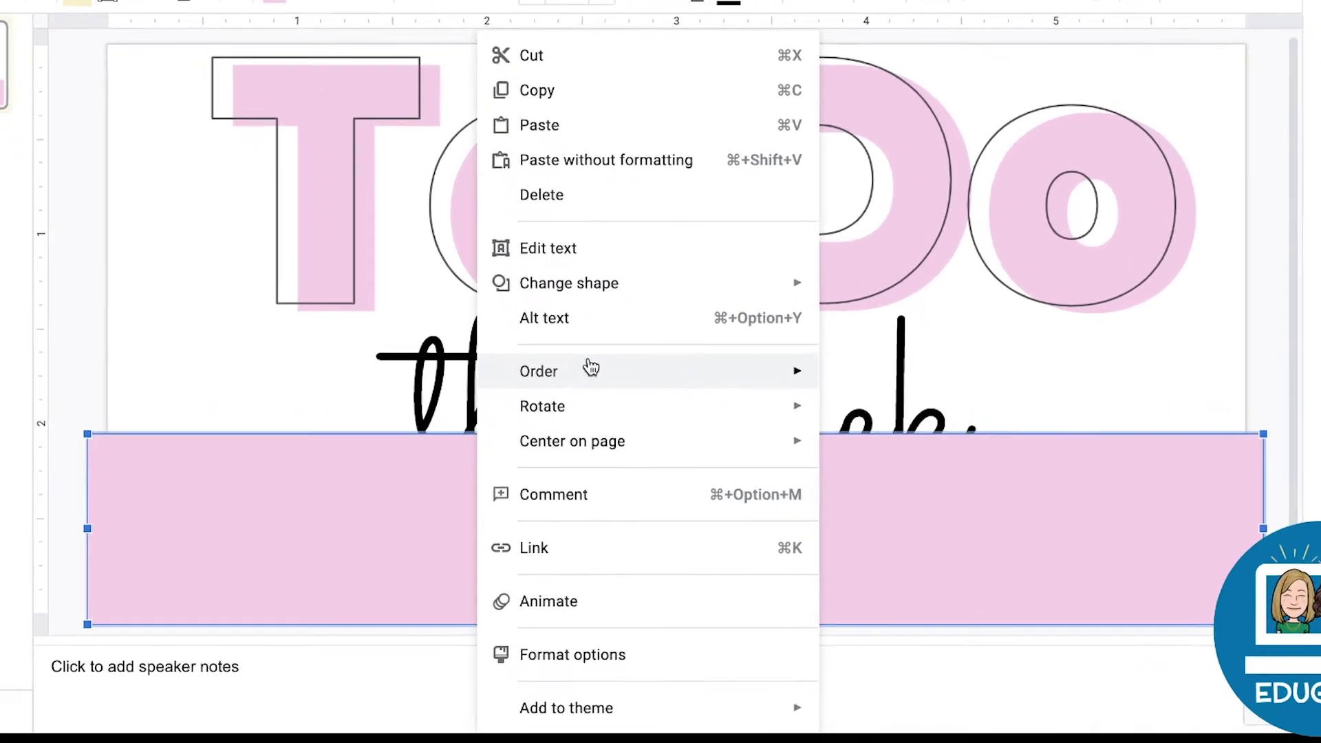
mouse_move(658, 442)
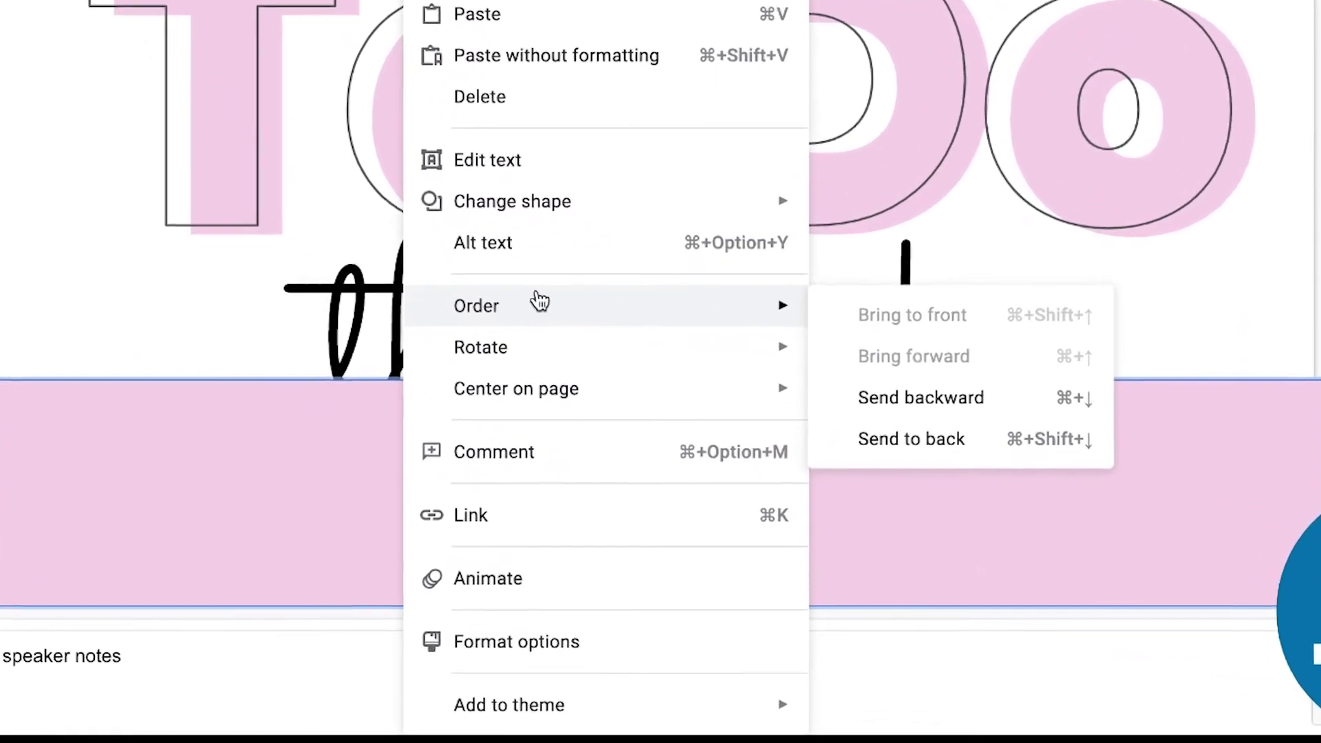
left_click(966, 394)
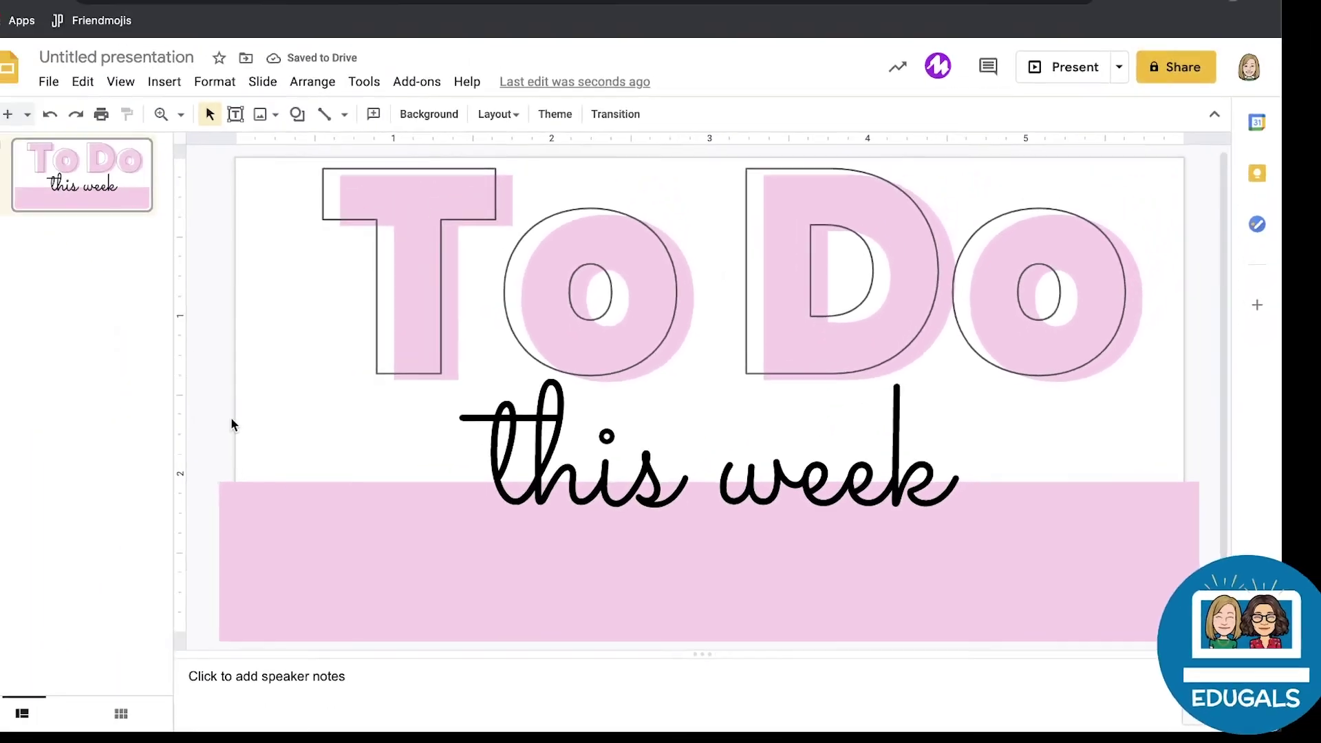
left_click(265, 435)
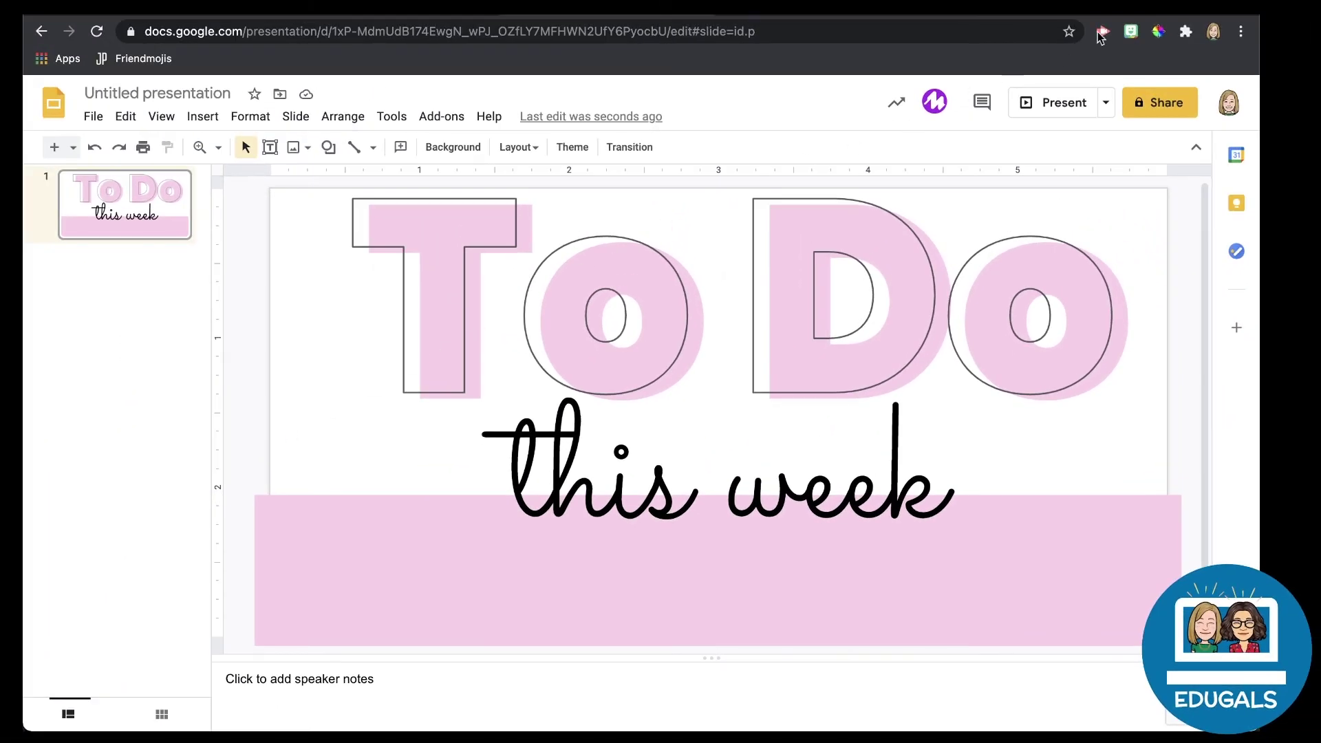
left_click(1135, 33)
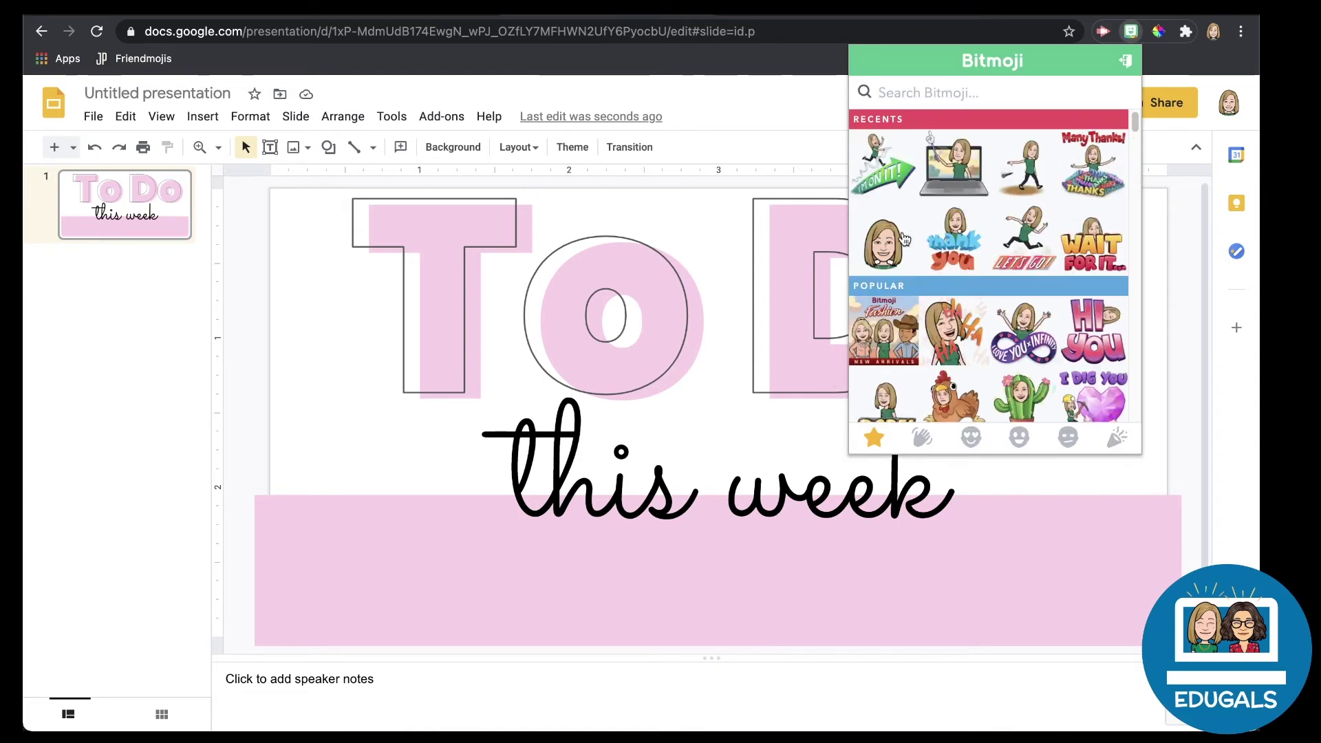
left_click_drag(947, 174, 551, 447)
left_click(324, 80)
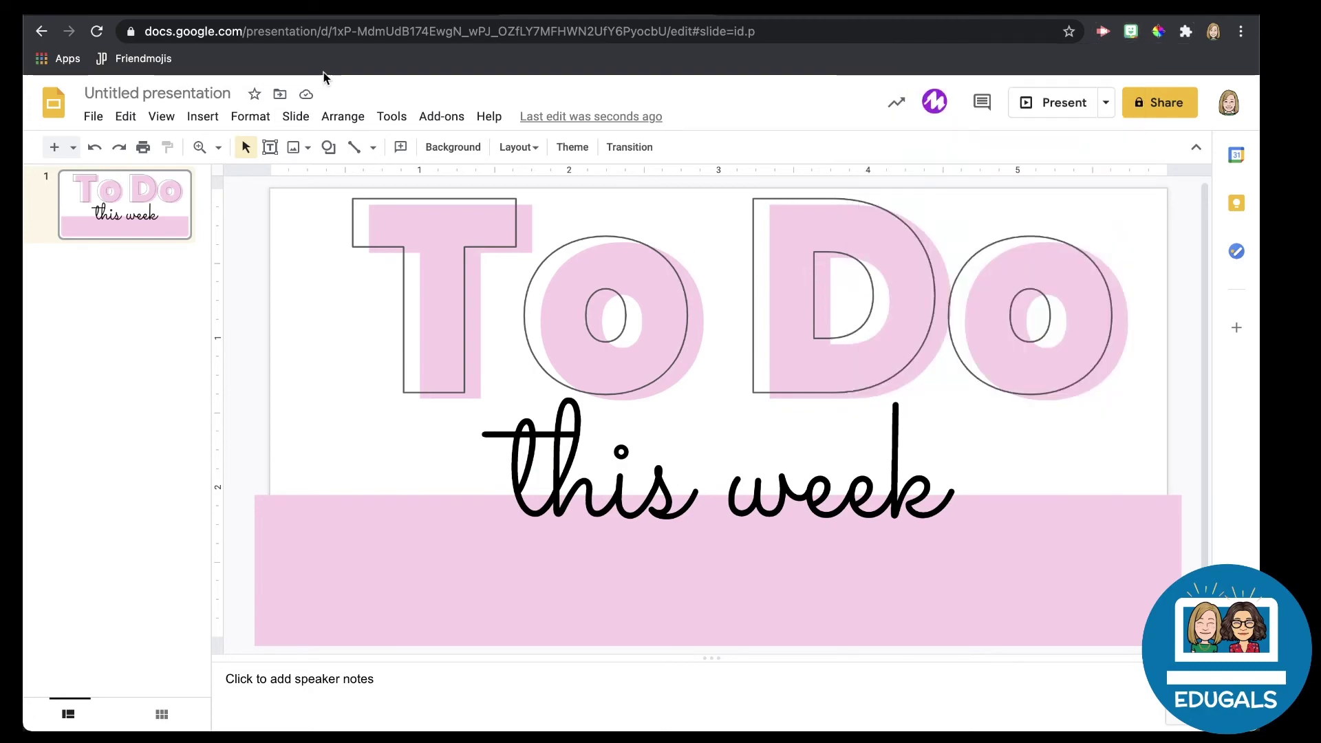
left_click(442, 116)
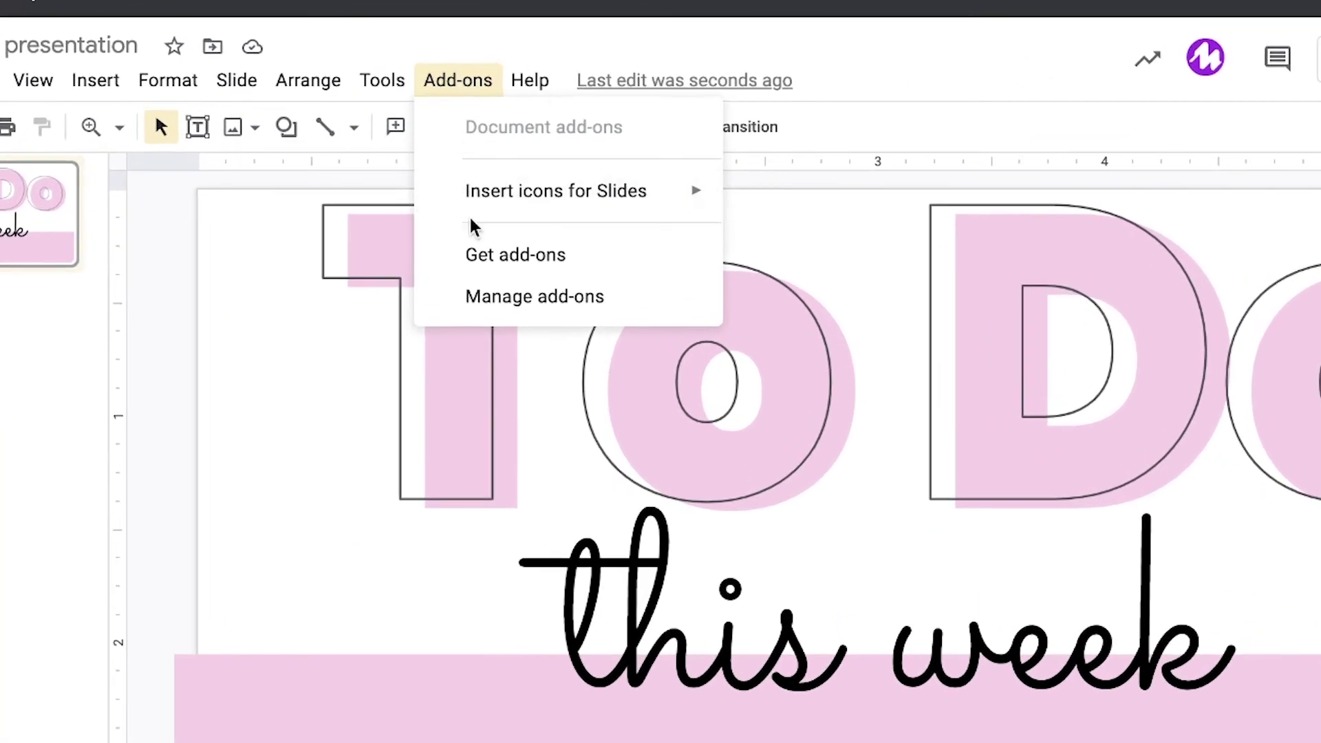
mouse_move(481, 194)
left_click(834, 196)
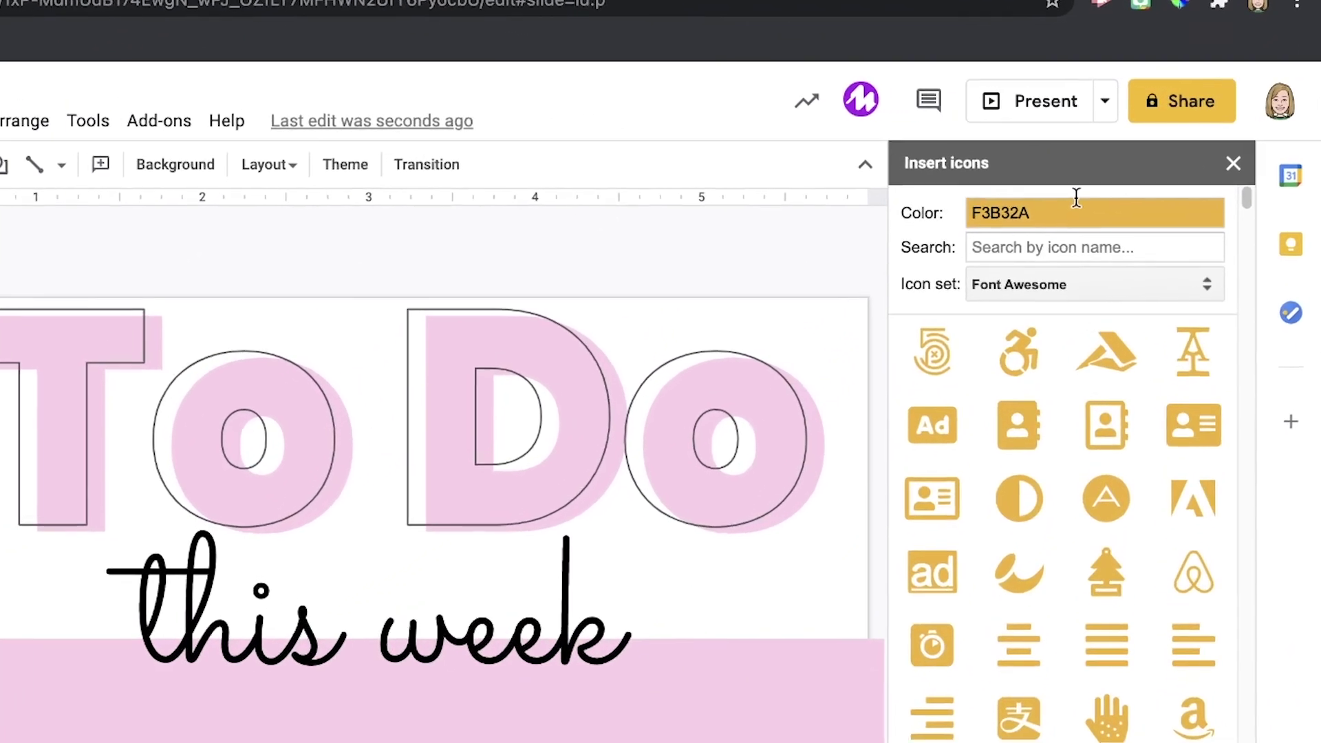
left_click(1082, 176)
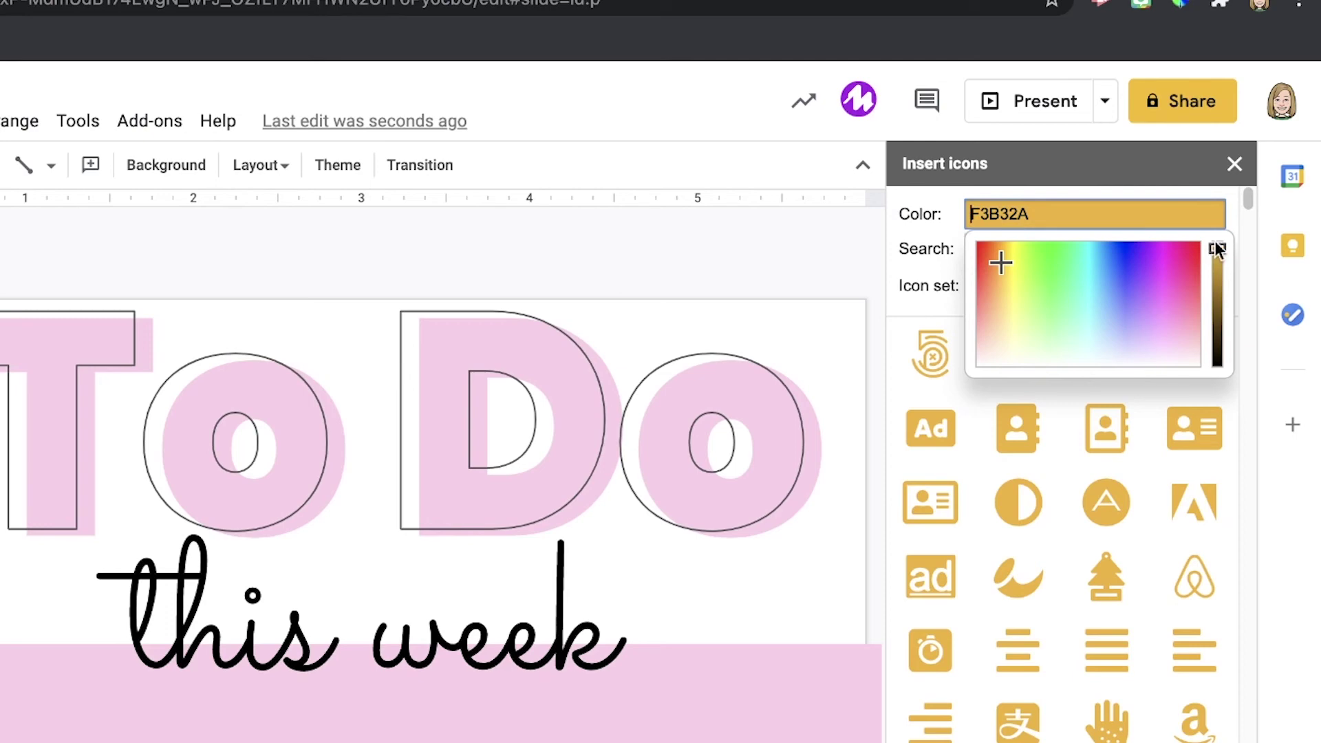
left_click_drag(1215, 248, 1217, 365)
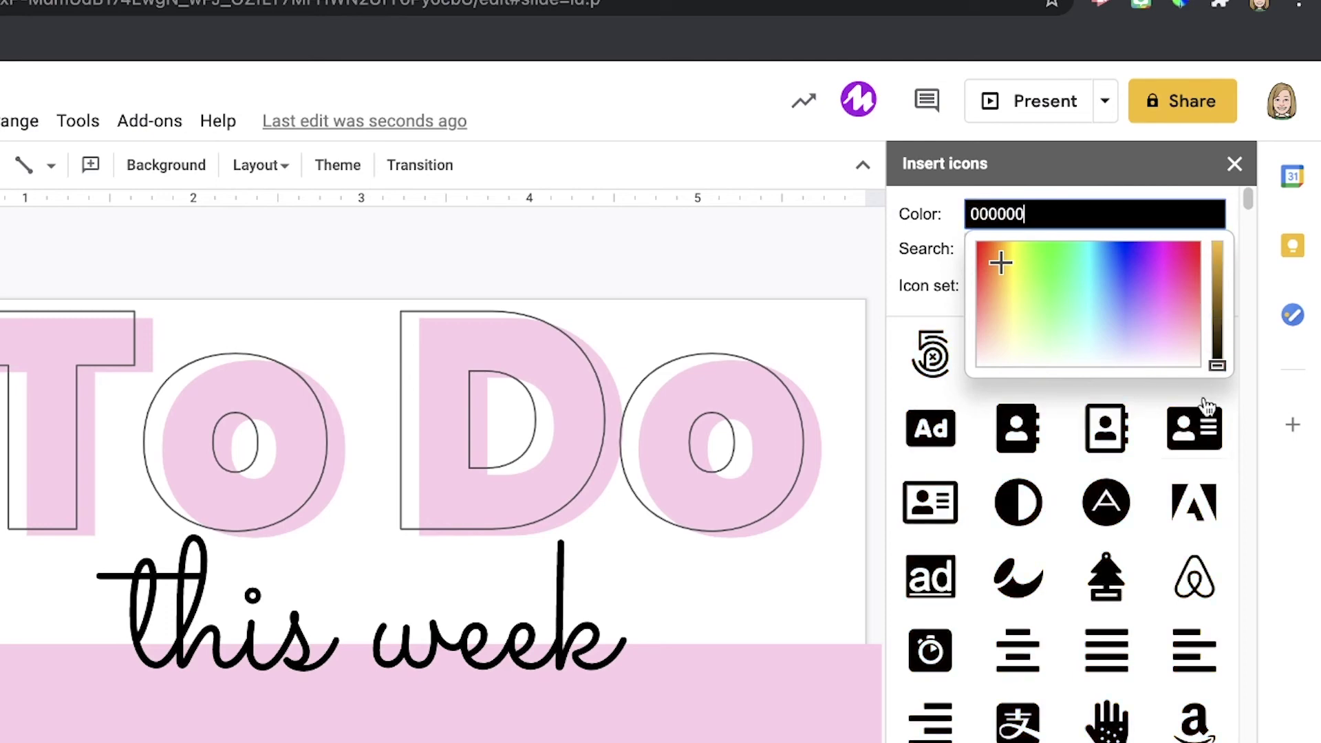
left_click(942, 240)
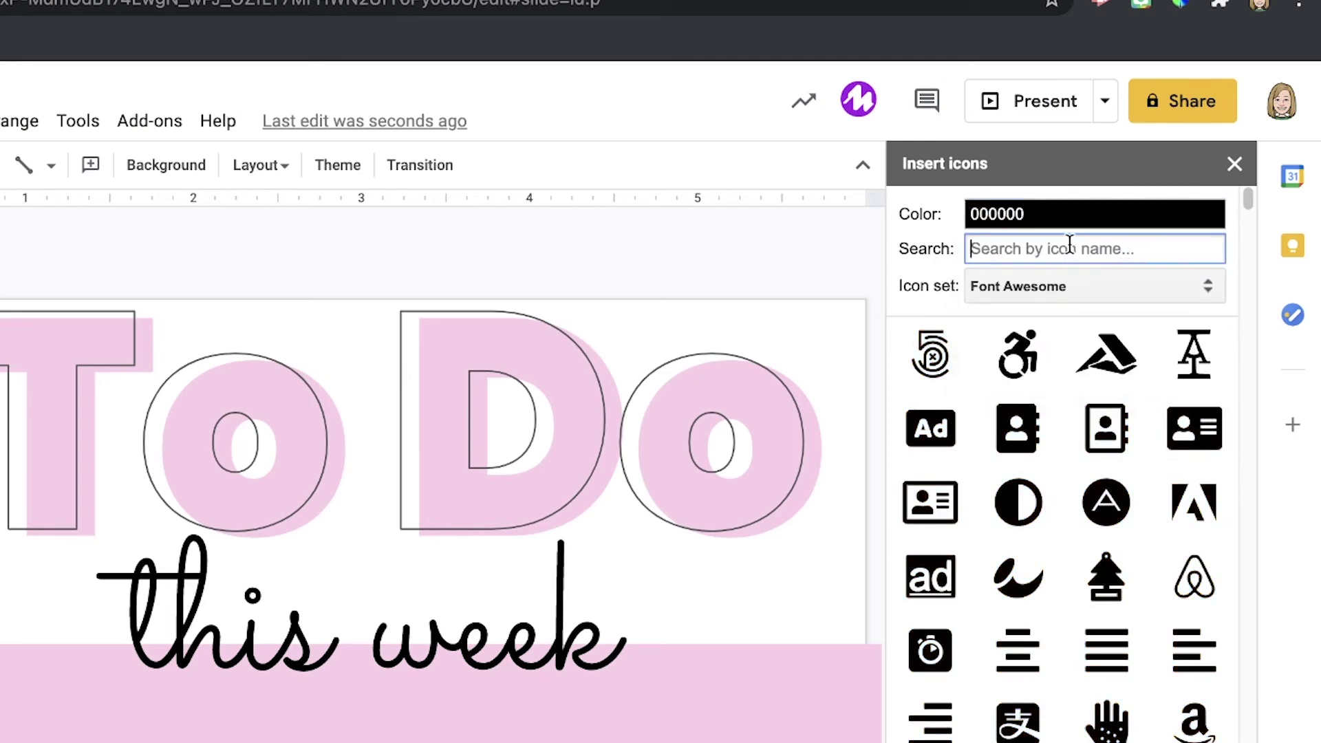
type("check")
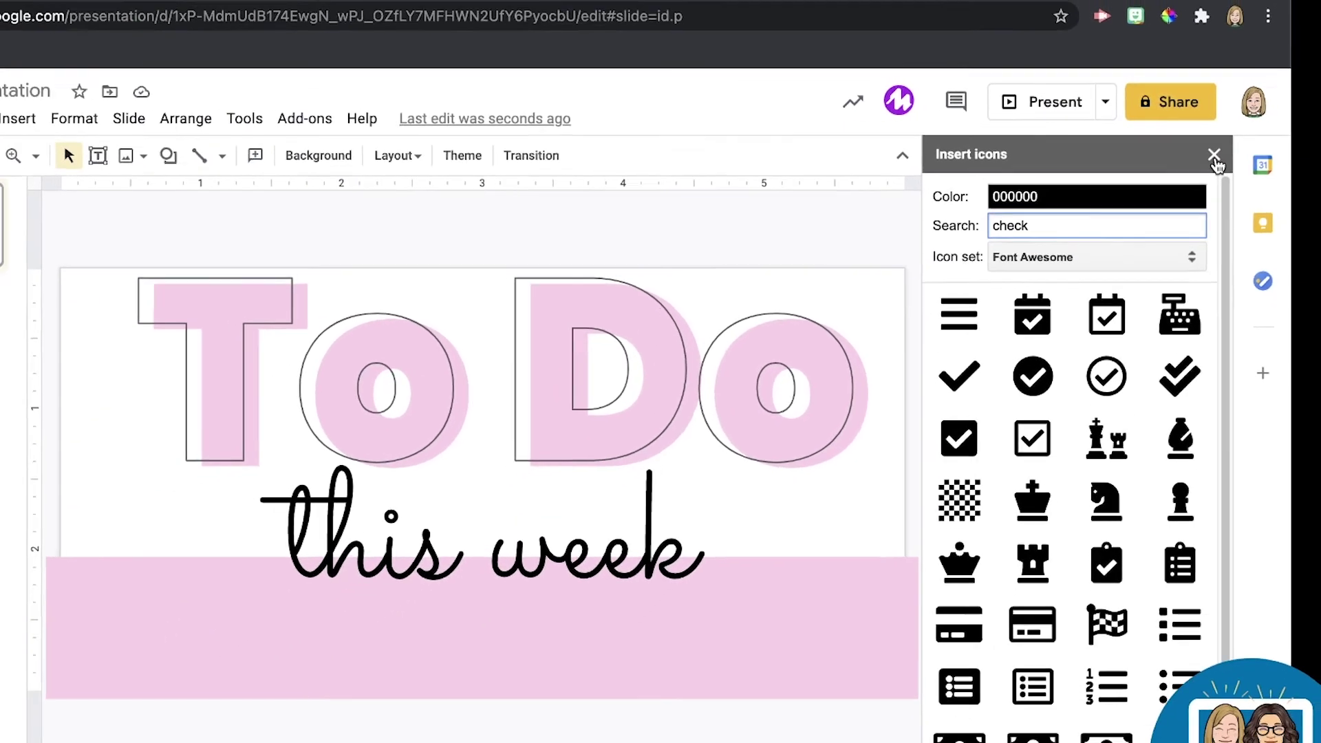
left_click(1230, 165)
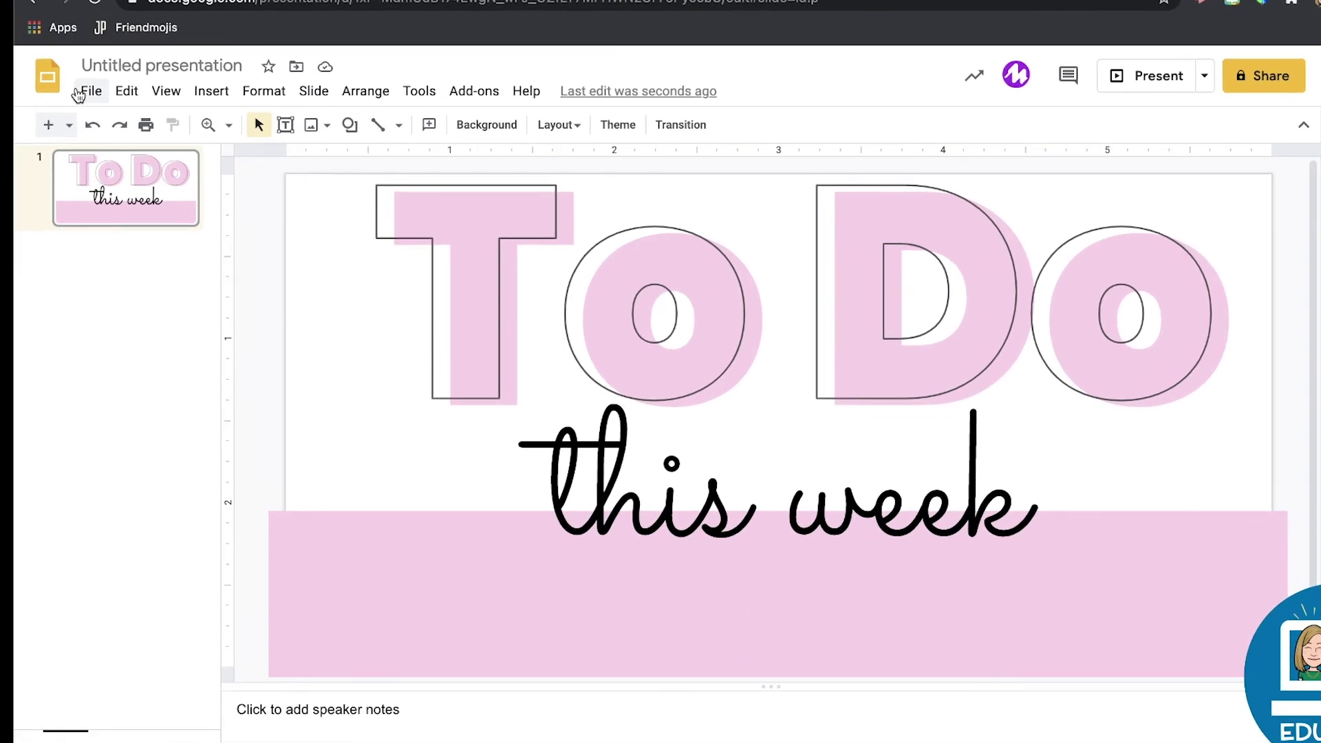
Download the current slide as a PNG image, then switch to Google Keep.
left_click(82, 119)
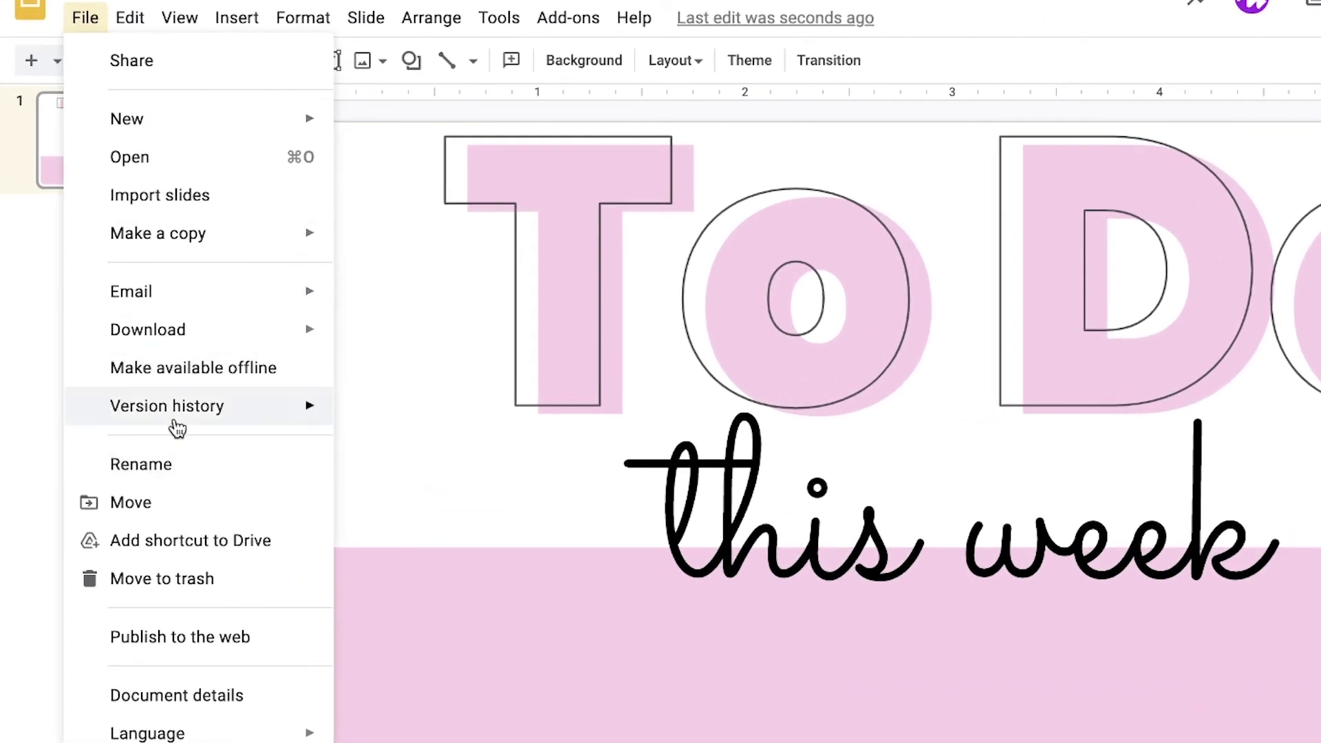
mouse_move(217, 335)
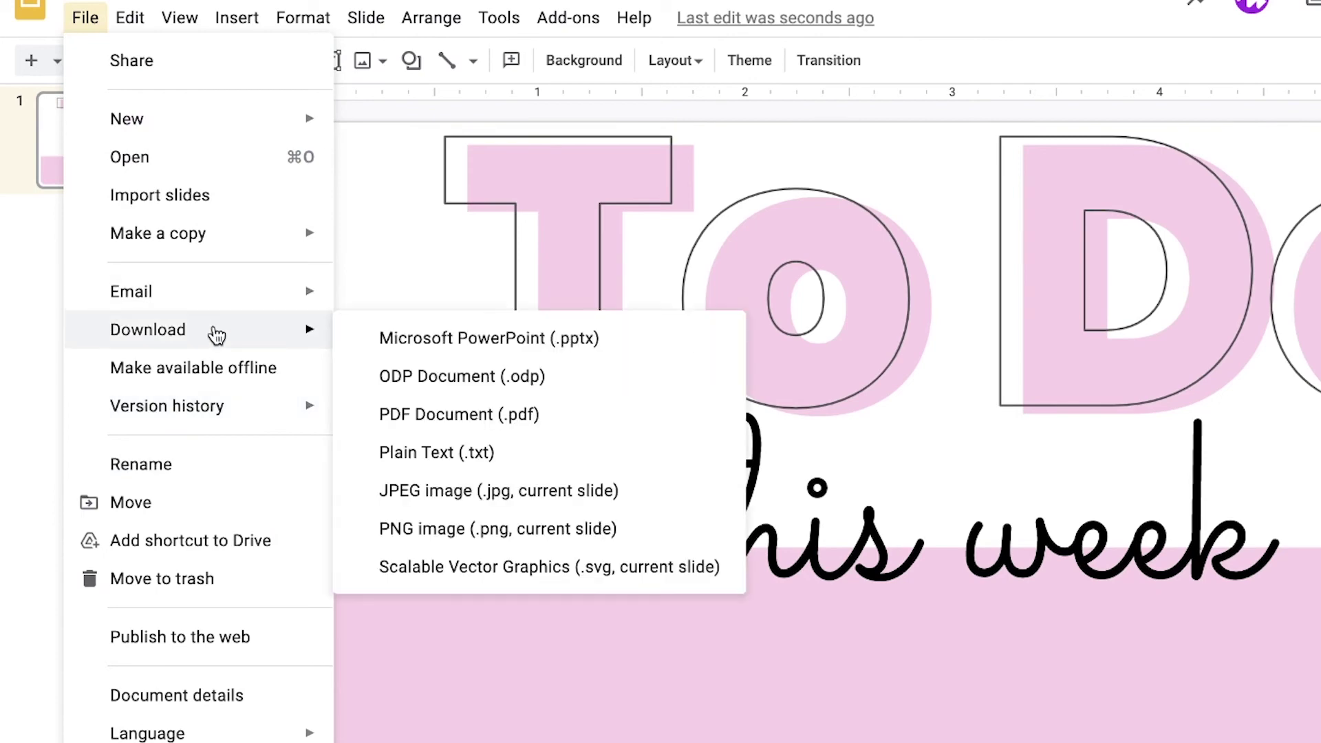
left_click(587, 540)
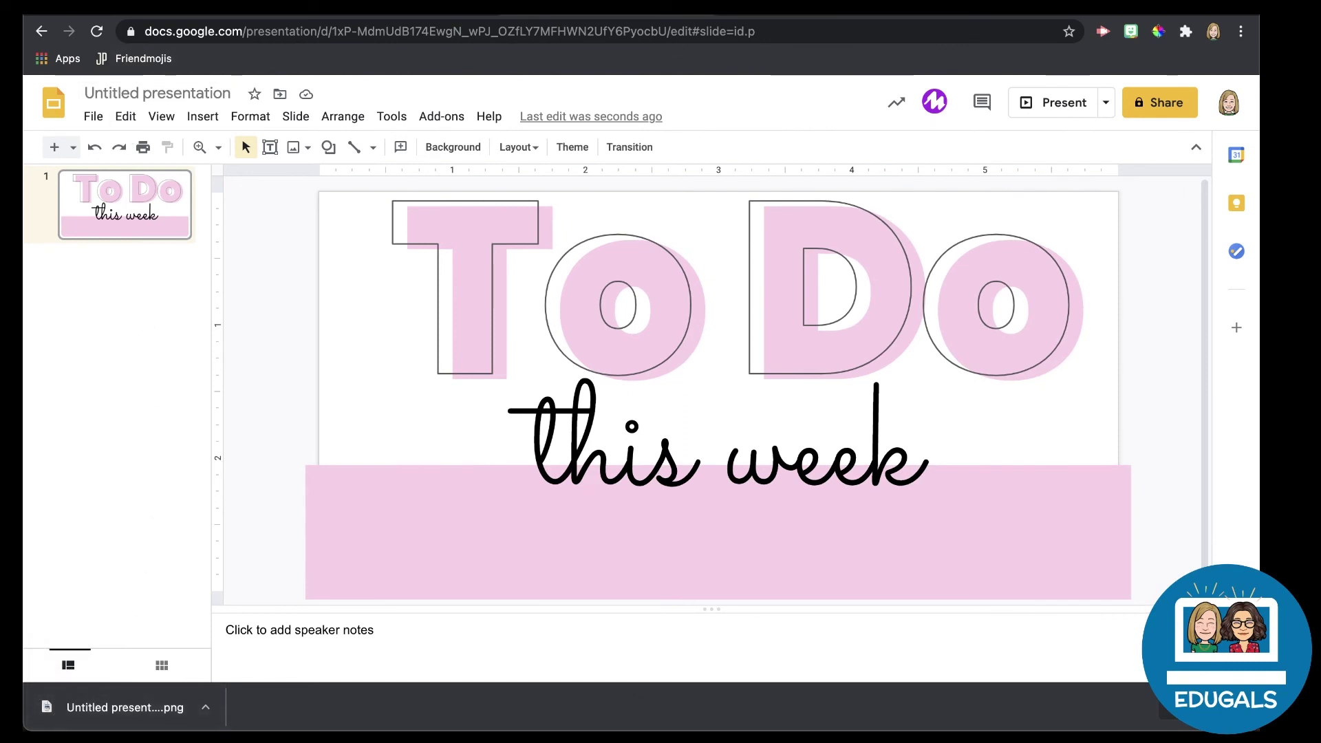
left_click(292, 10)
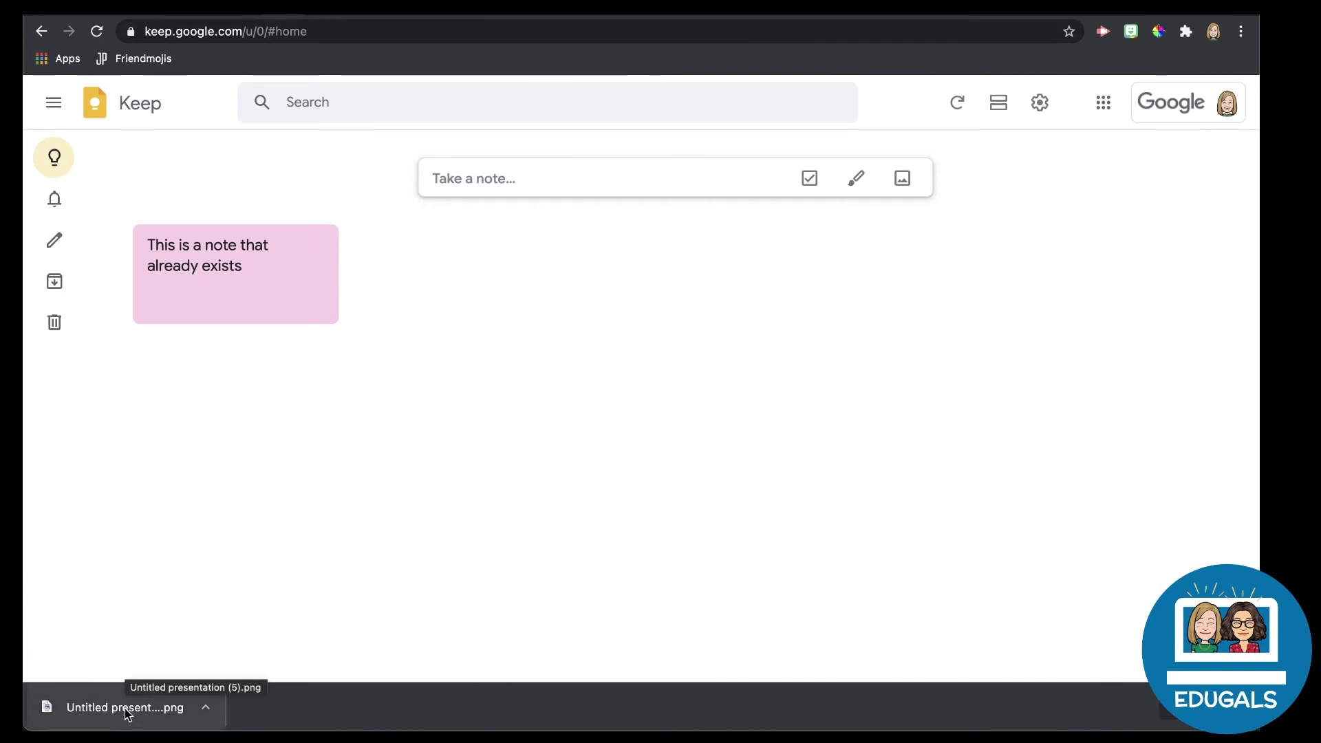
Drop the downloaded PNG header into a new Keep note, colour it pink, and close it.
left_click_drag(127, 713, 278, 526)
left_click_drag(419, 258, 537, 171)
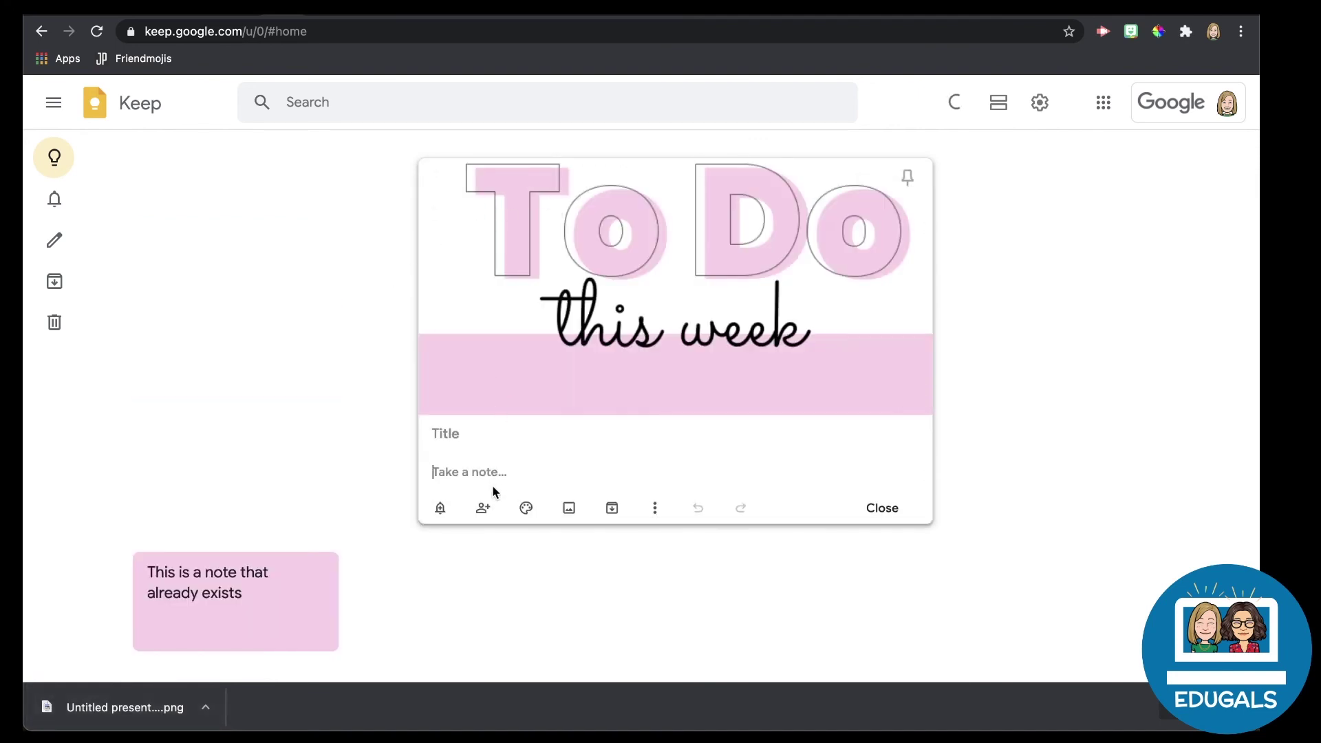
mouse_move(525, 508)
left_click(557, 481)
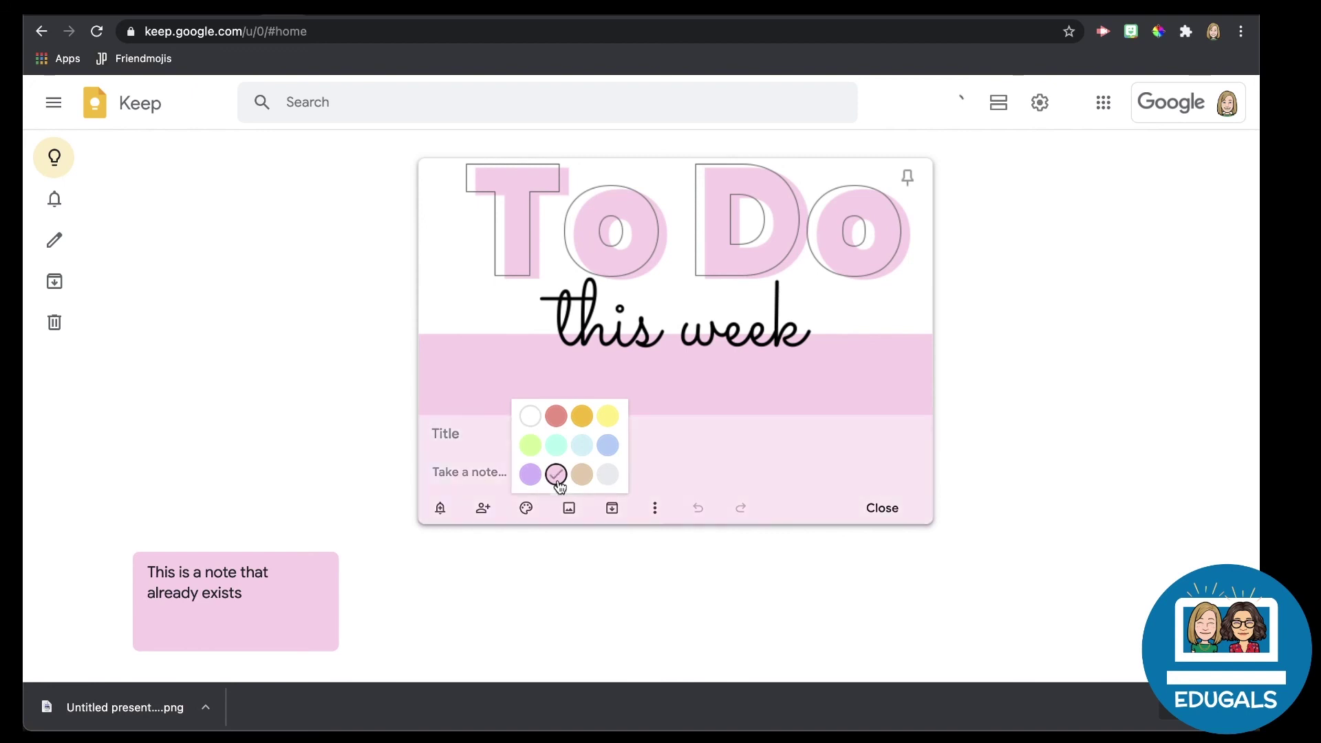
left_click(896, 507)
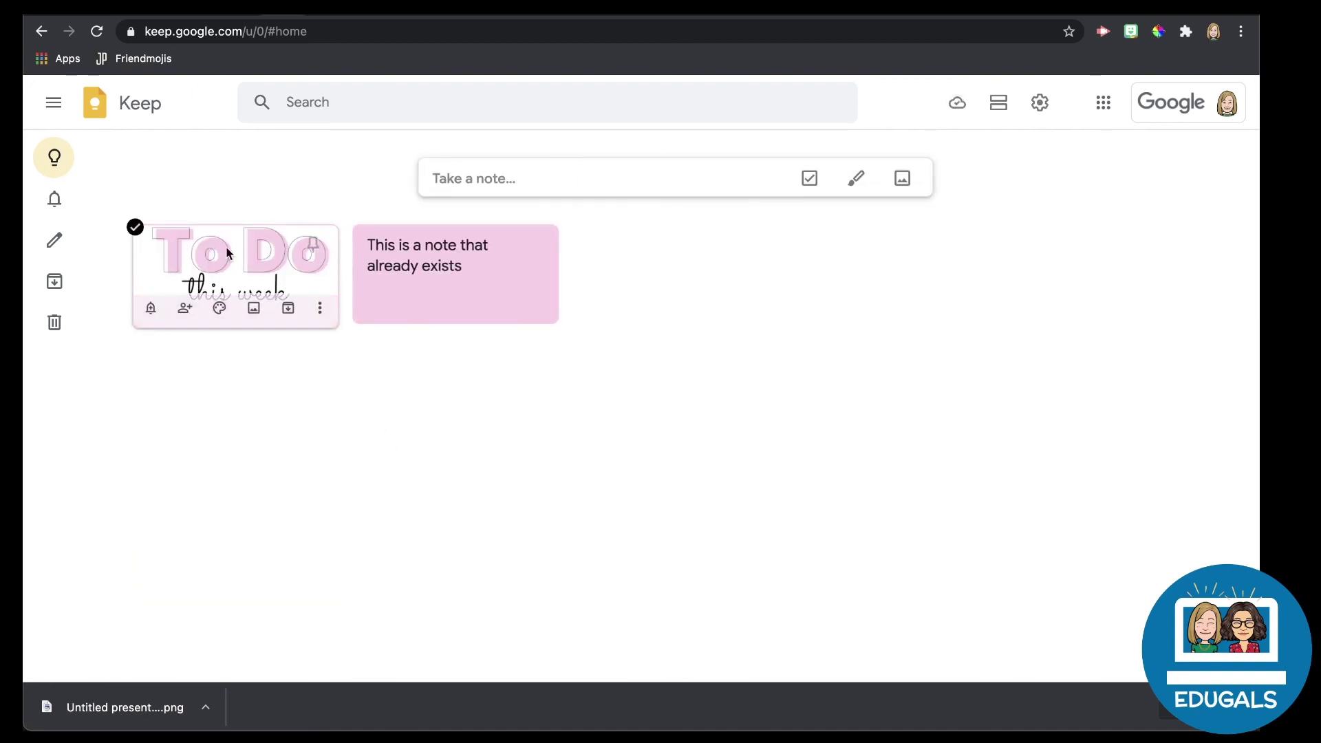
Attach 'Untitled presentation (5).png' from Downloads to the existing Keep note.
mouse_move(480, 282)
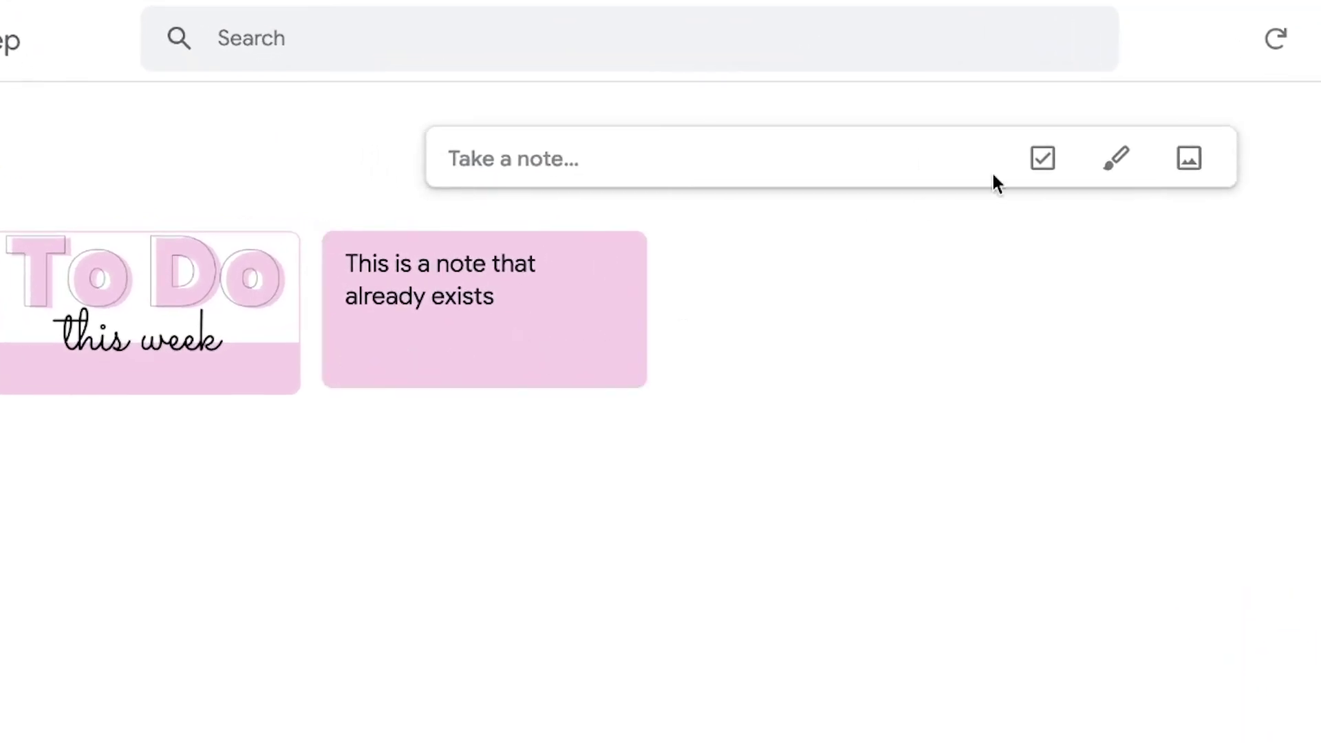
mouse_move(445, 381)
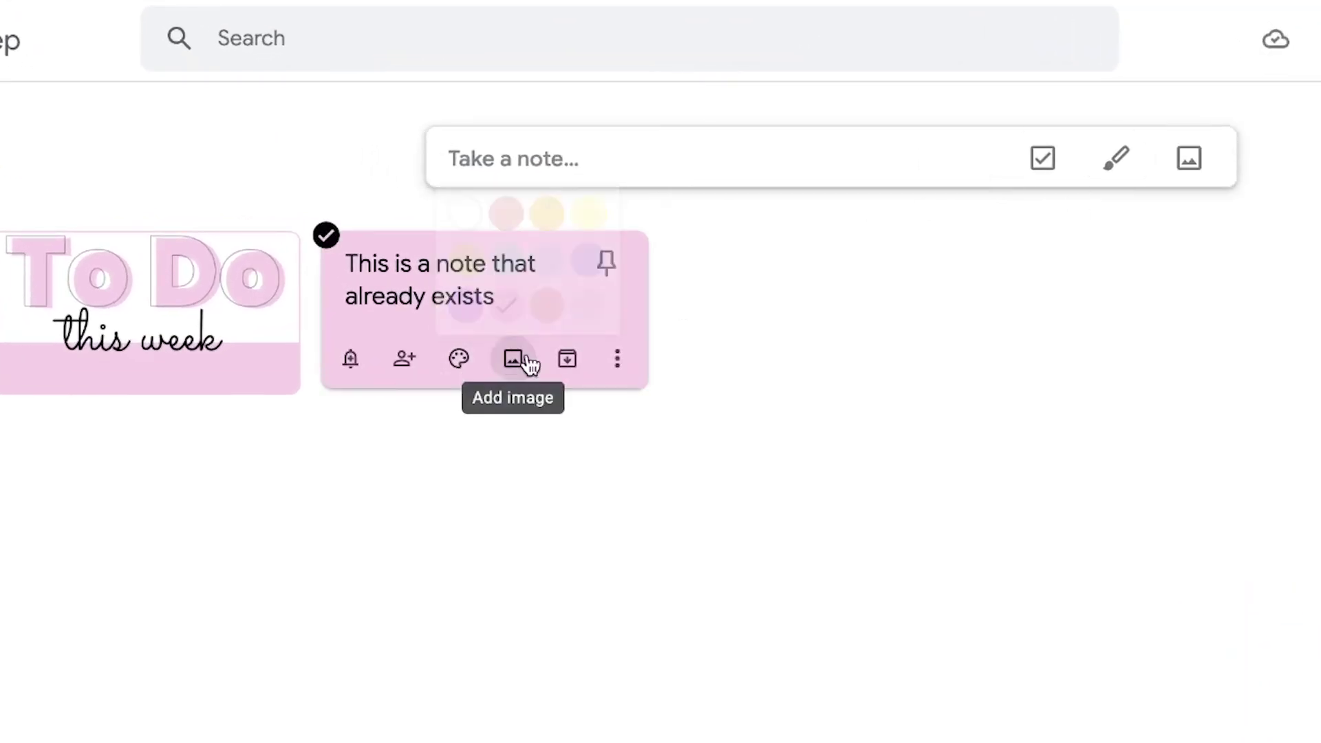
left_click(514, 358)
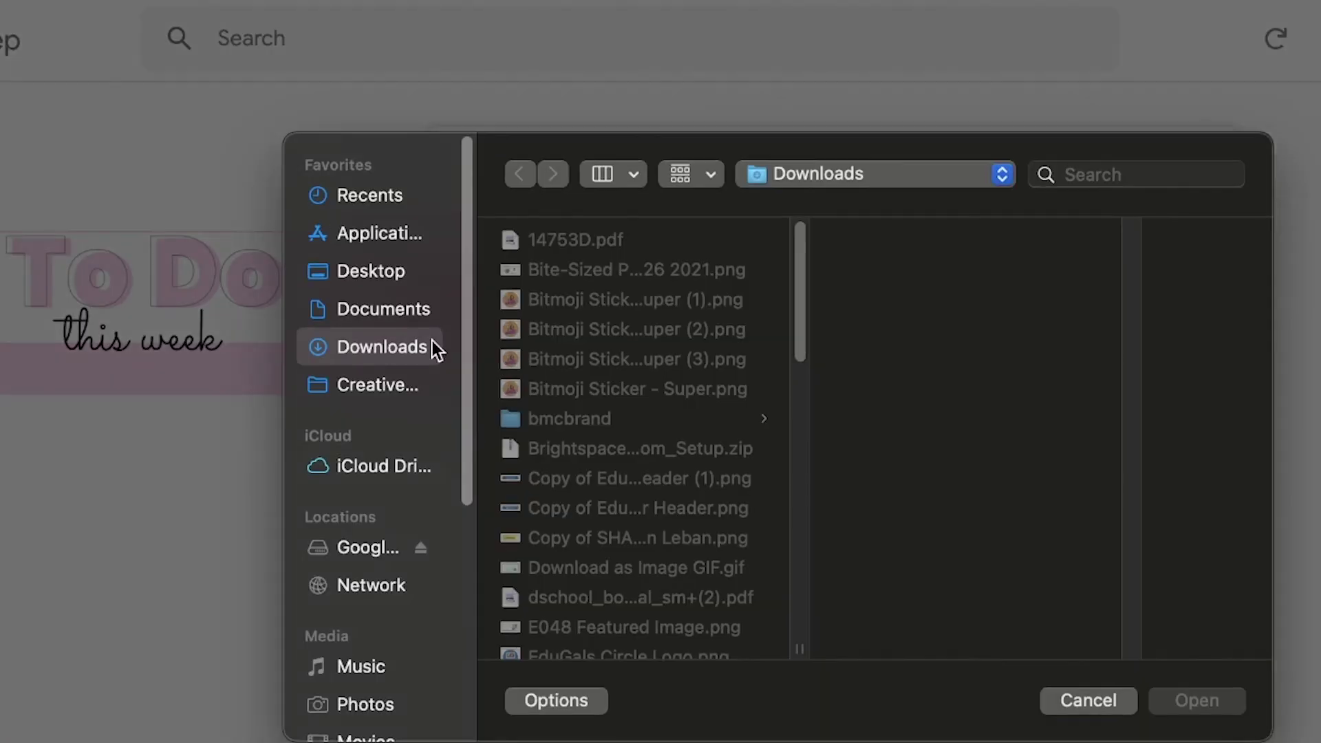
scroll(617, 348, "down", 10)
scroll(617, 357, "down", 3)
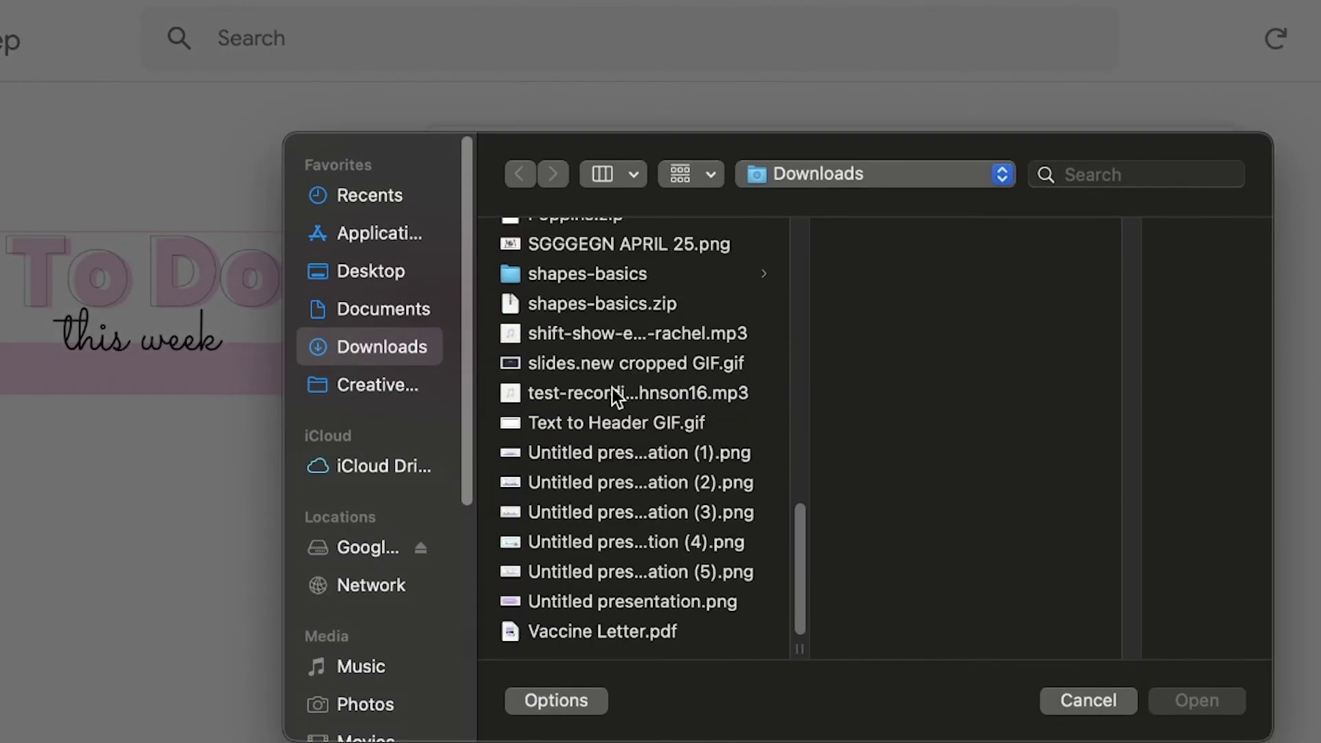
left_click(711, 571)
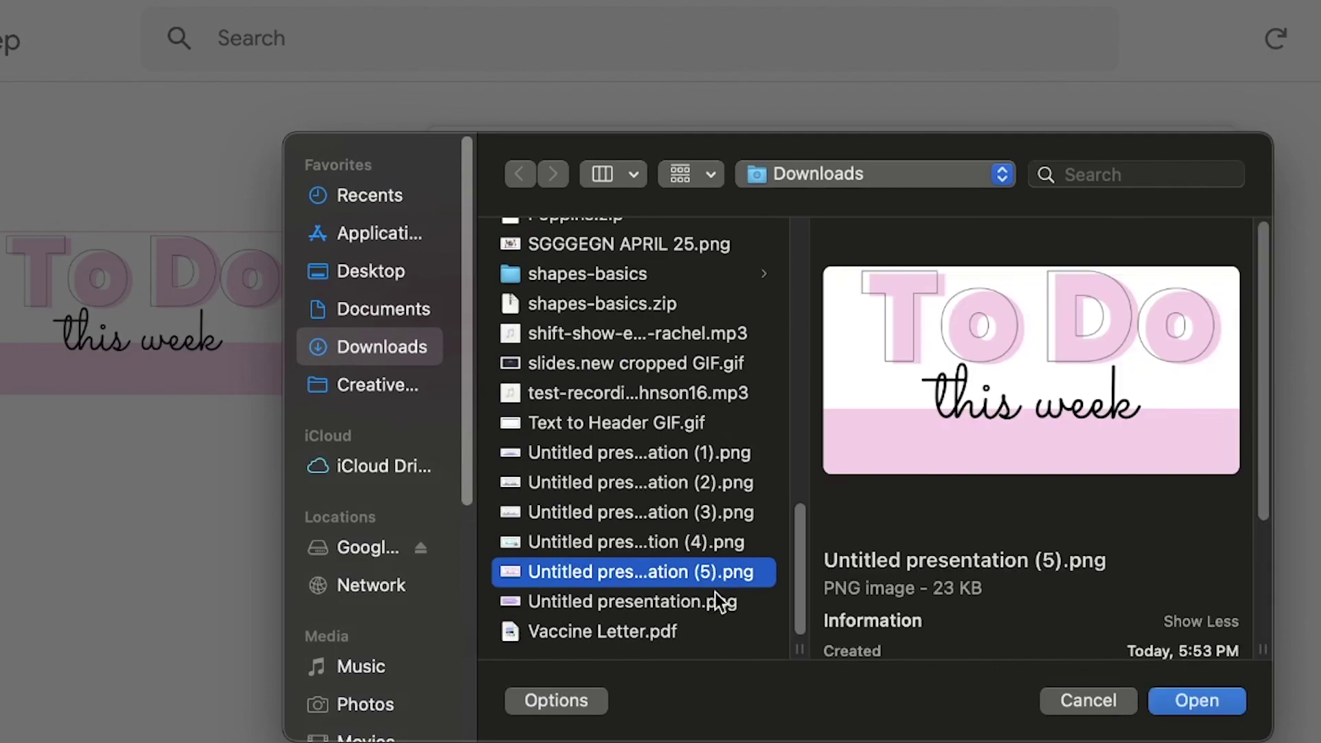
left_click(1205, 704)
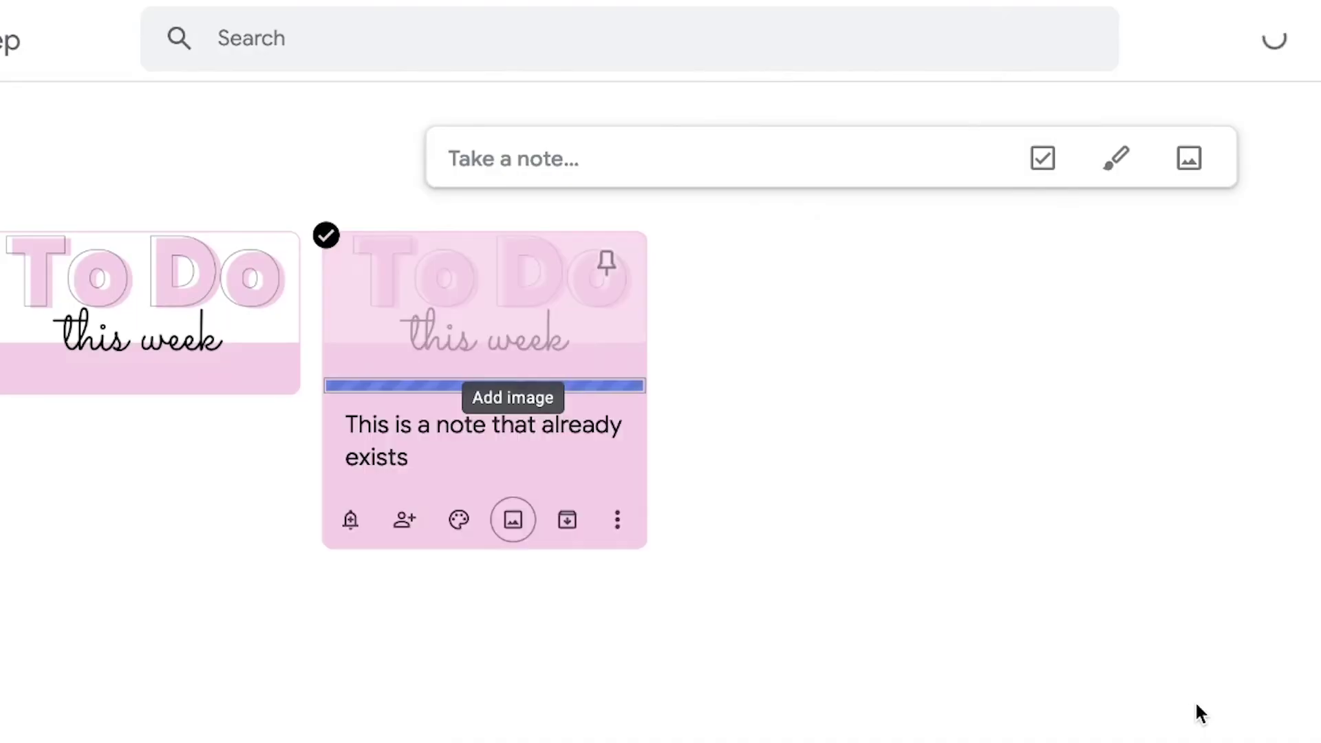